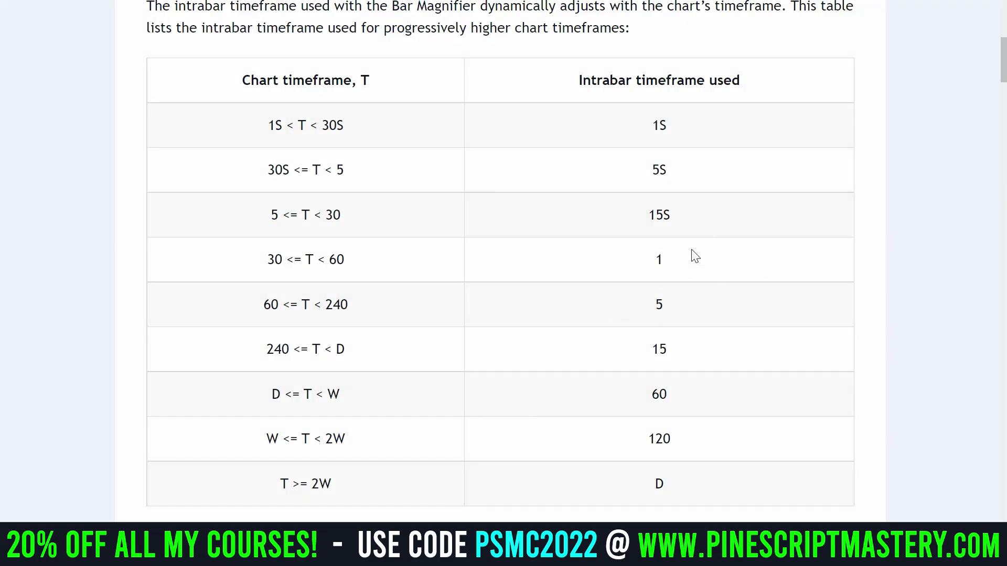
Sketch a price bar over the timeframe table and label its open, high, low and close with O, H, L and C
mouse_move(426, 190)
left_mouse_down()
mouse_move(483, 196)
mouse_move(491, 371)
left_mouse_up()
left_click_drag(486, 337, 528, 335)
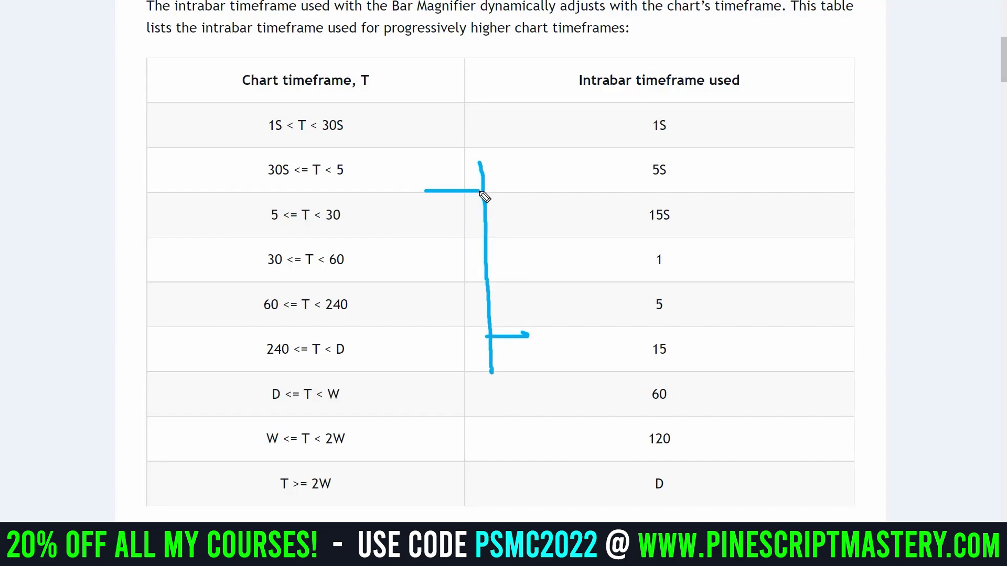
mouse_move(403, 182)
left_mouse_down()
mouse_move(394, 197)
mouse_move(404, 183)
left_mouse_up()
mouse_move(467, 125)
left_mouse_down()
mouse_move(468, 143)
mouse_move(489, 141)
left_mouse_up()
left_click_drag(456, 135, 495, 135)
left_click_drag(470, 384, 497, 399)
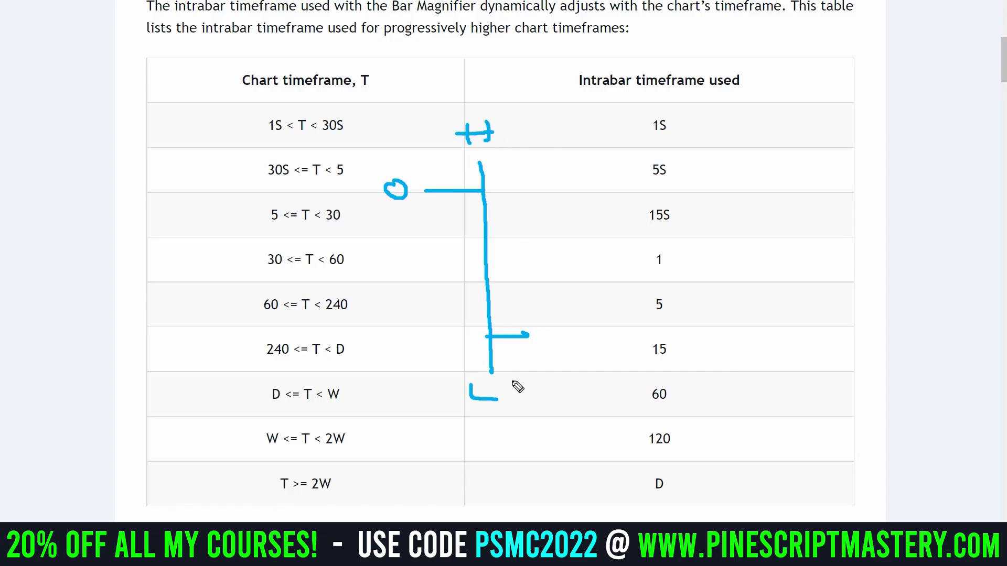
left_click_drag(565, 320, 577, 350)
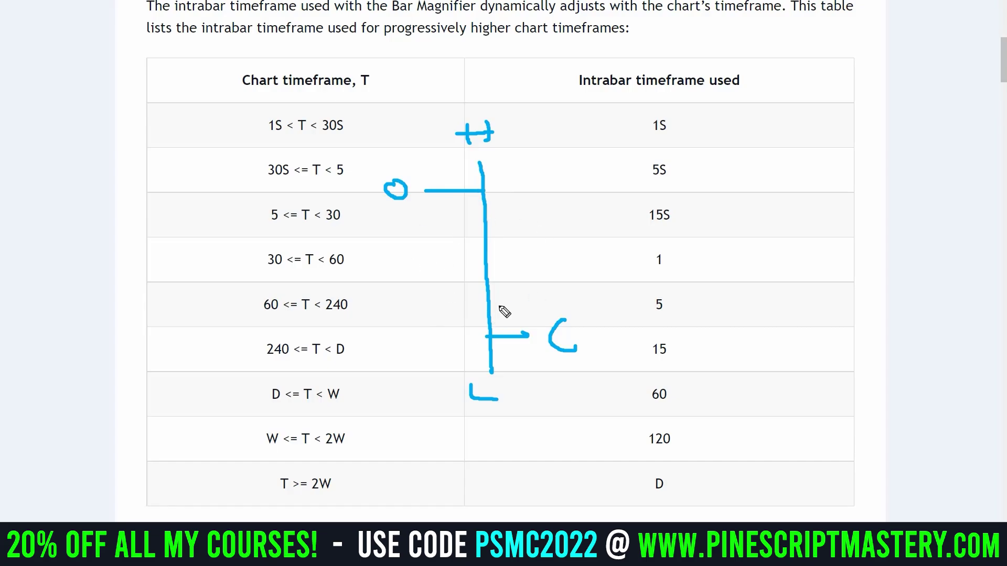
Write an underlined 60 above the sketched bar and circle the 5 intrabar timeframe in the 60 to 240 row
mouse_move(460, 41)
left_mouse_down()
mouse_move(461, 66)
mouse_move(504, 81)
left_mouse_up()
left_click_drag(503, 41, 506, 81)
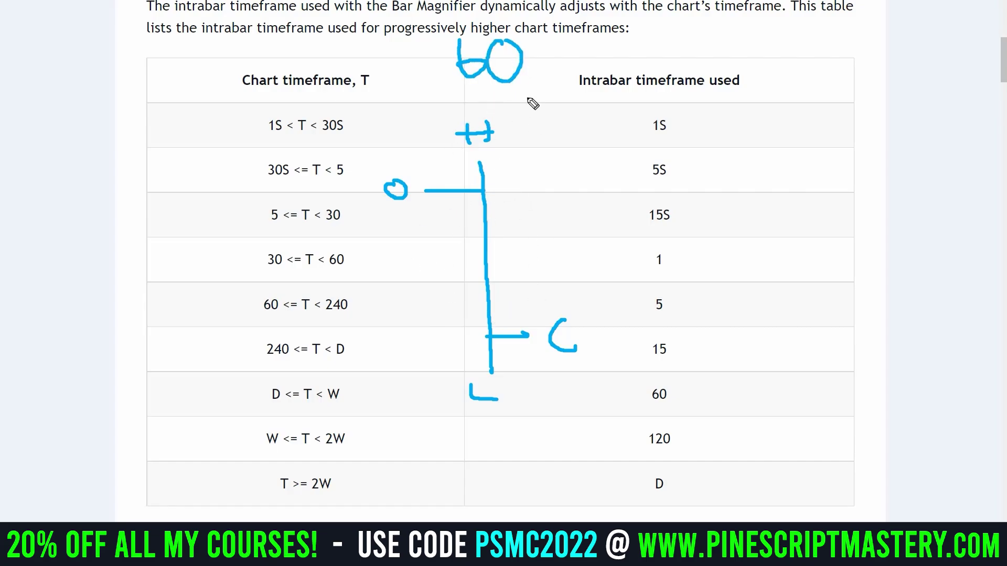
left_click_drag(464, 87, 506, 87)
mouse_move(669, 297)
left_mouse_down()
mouse_move(657, 312)
mouse_move(672, 299)
left_mouse_up()
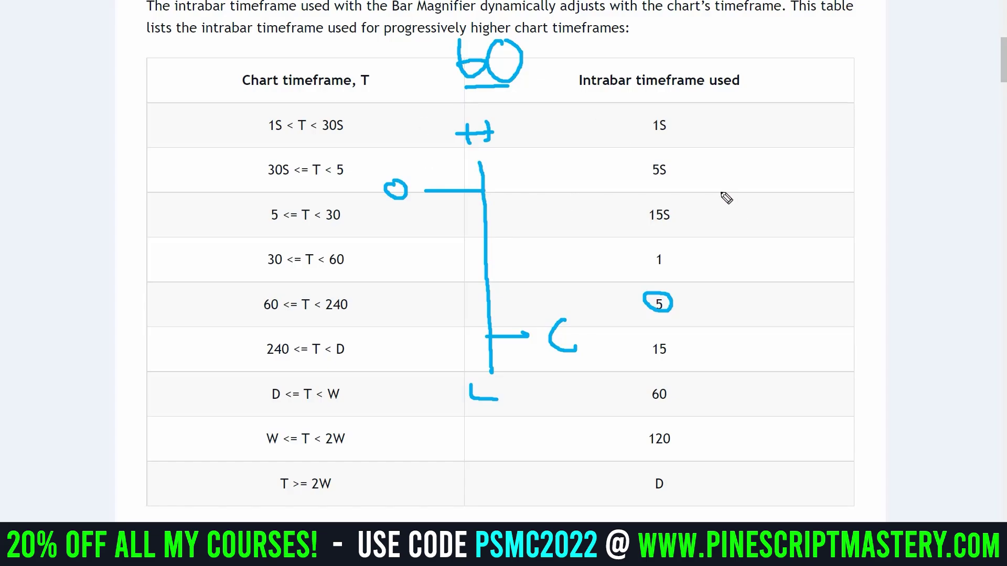
Try sketching an intrabar price path beside the table and underlining the intrabar timeframe heading, and undo both marks
mouse_move(678, 185)
left_mouse_down()
mouse_move(687, 181)
mouse_move(714, 245)
mouse_move(743, 274)
mouse_move(758, 248)
mouse_move(787, 111)
mouse_move(819, 239)
mouse_move(871, 196)
mouse_move(899, 203)
mouse_move(929, 445)
mouse_move(952, 367)
mouse_move(985, 368)
left_mouse_up()
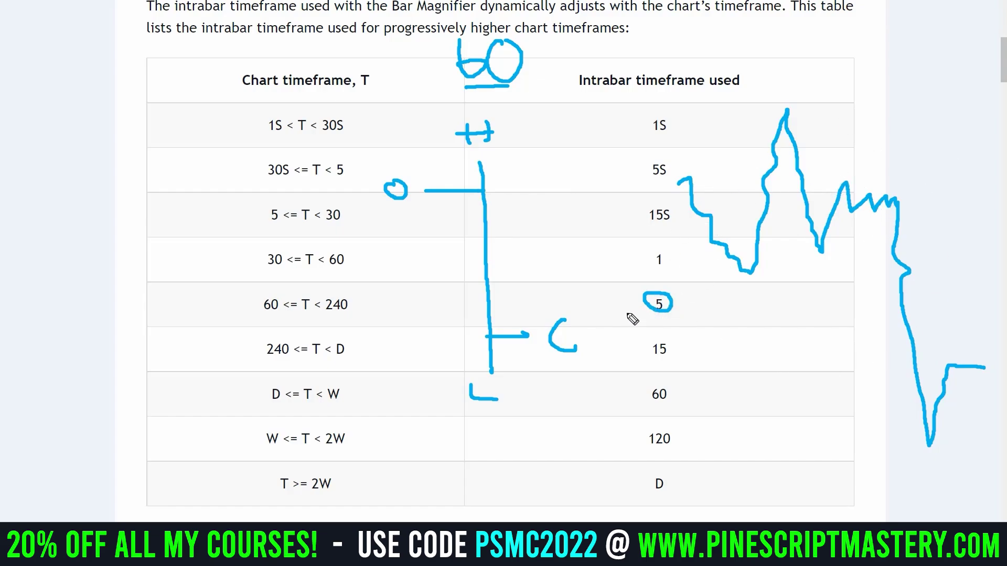
left_click_drag(587, 92, 746, 95)
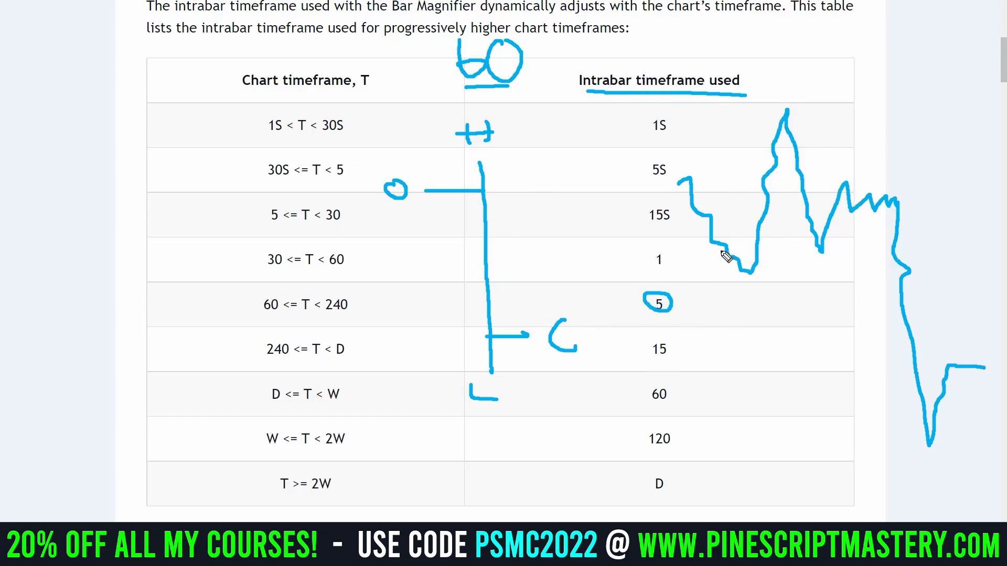
key("ctrl+z")
key("ctrl+z")
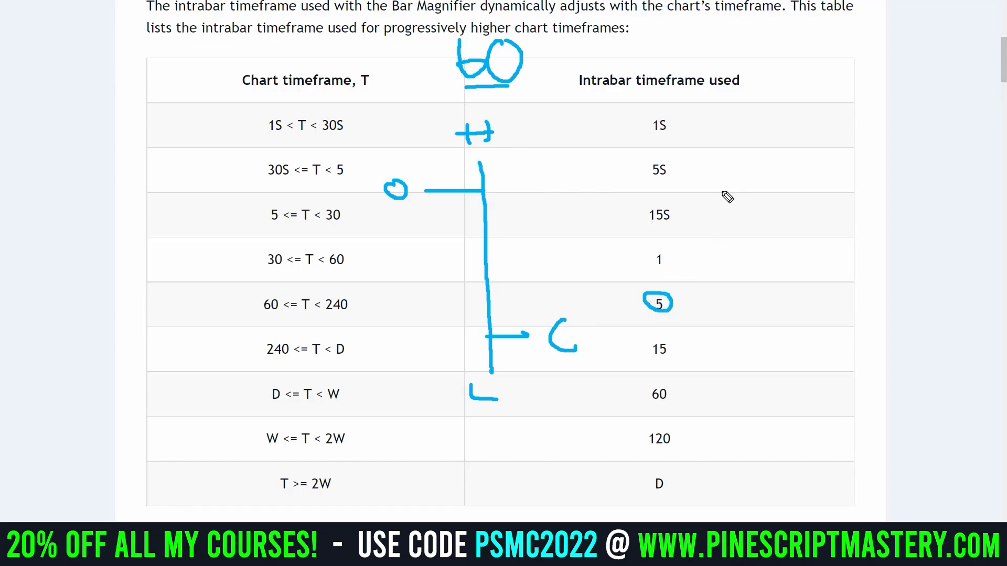
Sketch a few small consecutive intrabar price bars beside the table and clear all the annotations
left_click_drag(749, 167, 749, 194)
mouse_move(767, 185)
left_mouse_down()
mouse_move(780, 210)
mouse_move(785, 140)
mouse_move(796, 149)
left_mouse_up()
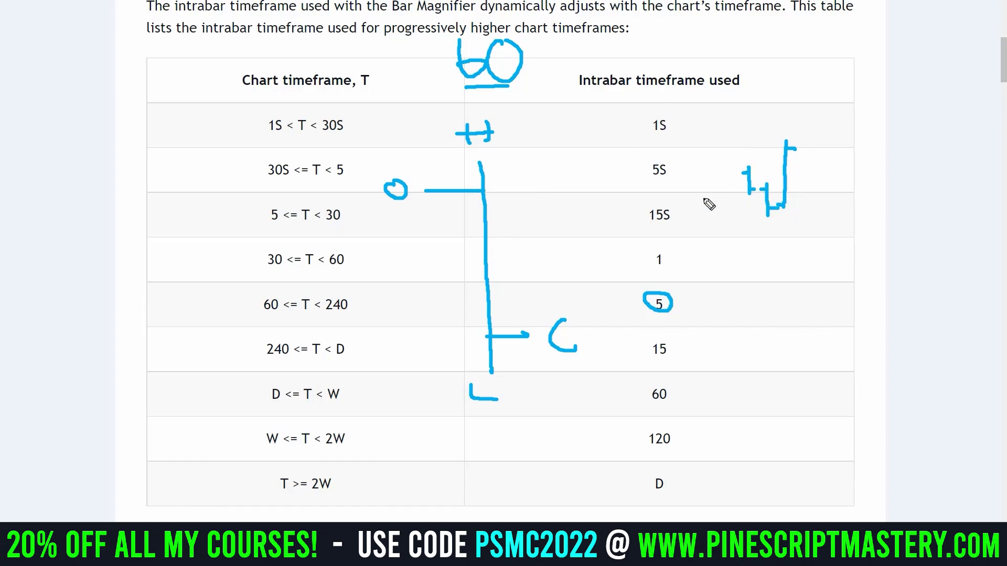
key("Escape")
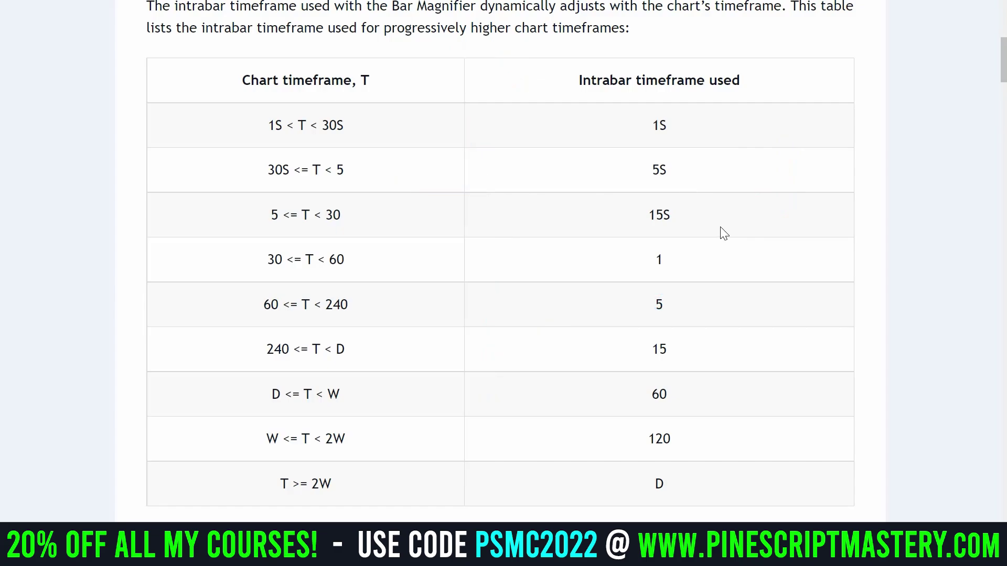
Examine the article's stop-order examples with and without Bar Magnifier and the lower-timeframe strategy script
scroll(705, 213, "down", 5)
scroll(705, 214, "down", 3)
scroll(703, 173, "down", 3)
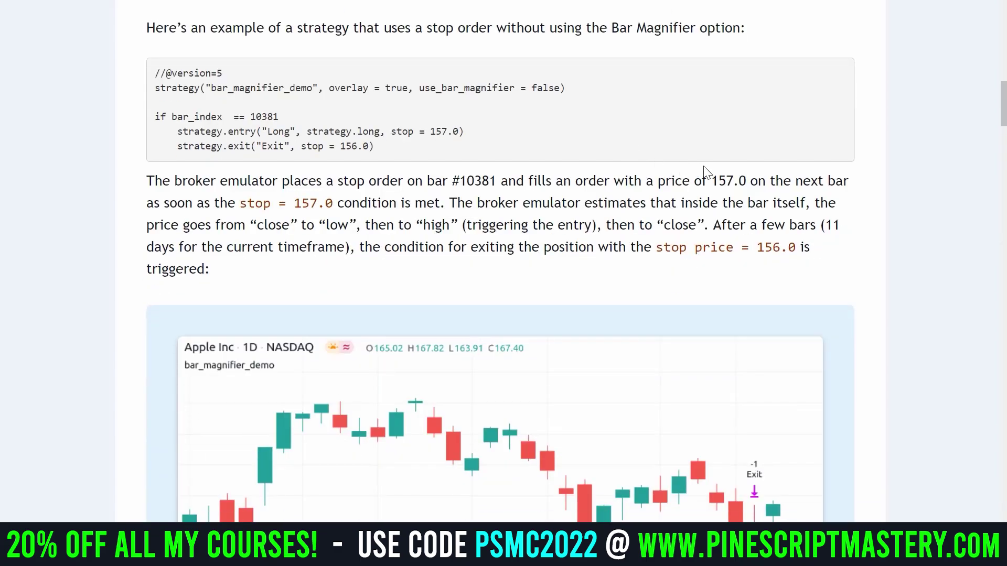
scroll(627, 173, "up", 1)
scroll(654, 261, "up", 4)
scroll(646, 252, "down", 6)
scroll(644, 249, "down", 20)
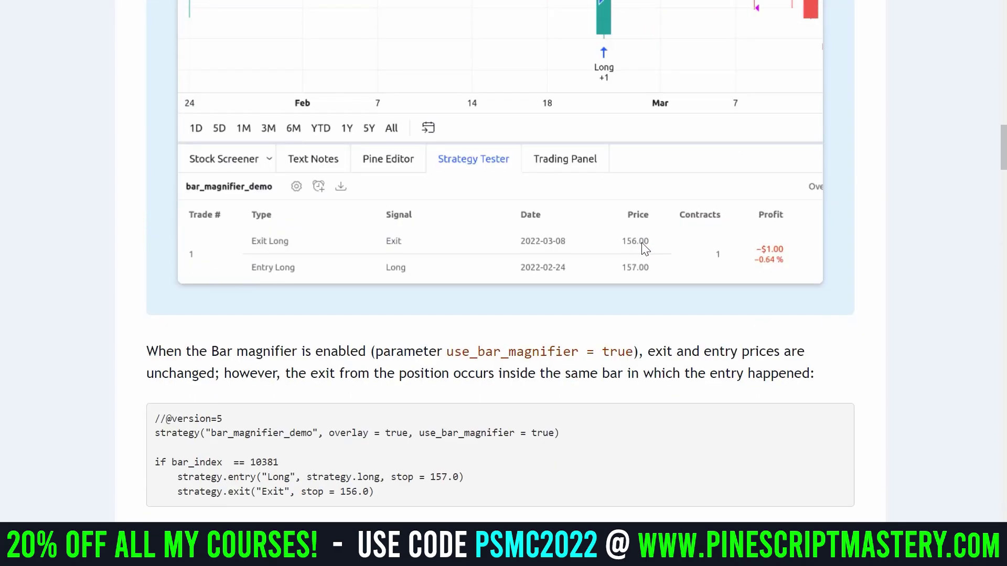
scroll(642, 245, "down", 16)
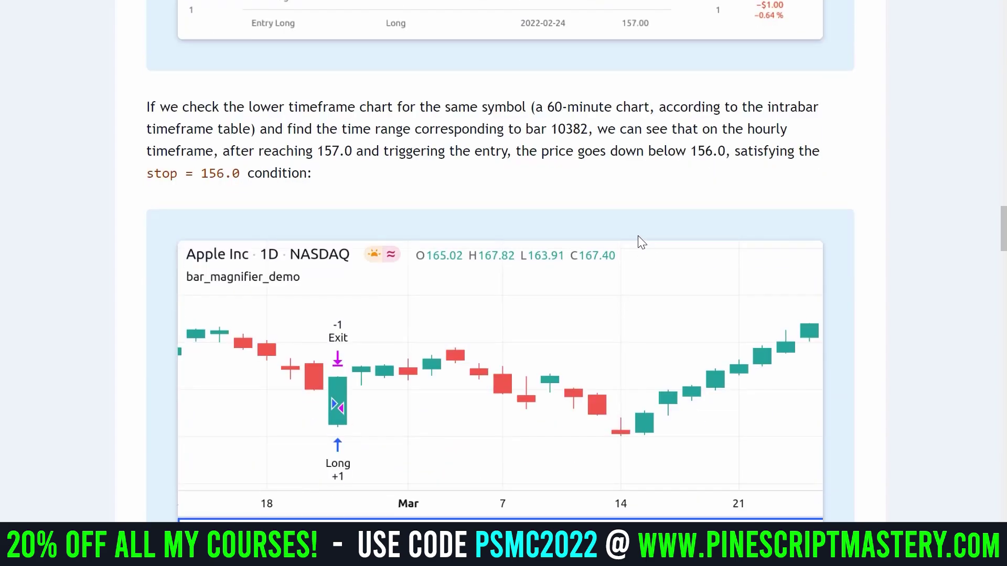
scroll(427, 202, "down", 5)
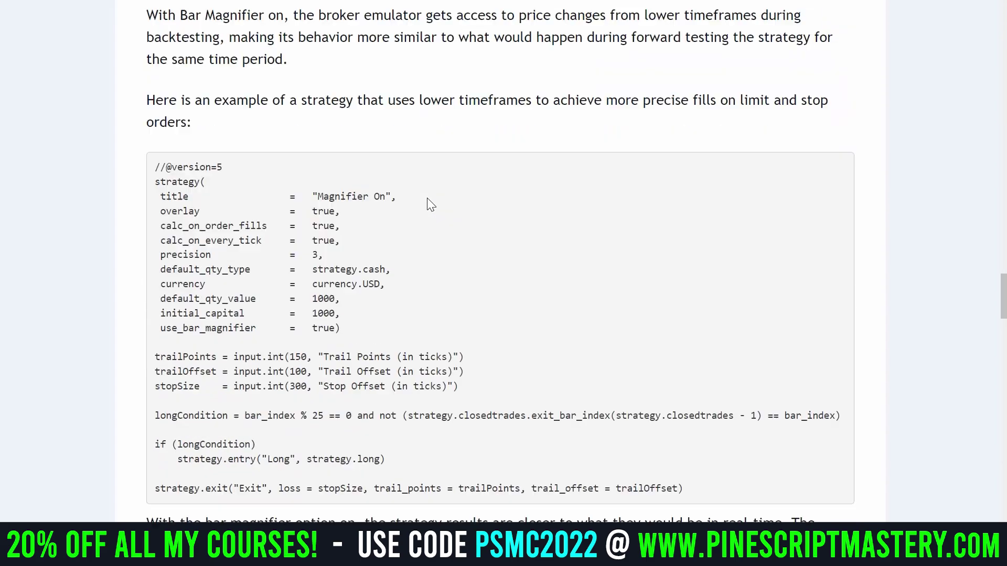
scroll(483, 240, "up", 20)
scroll(486, 253, "up", 10)
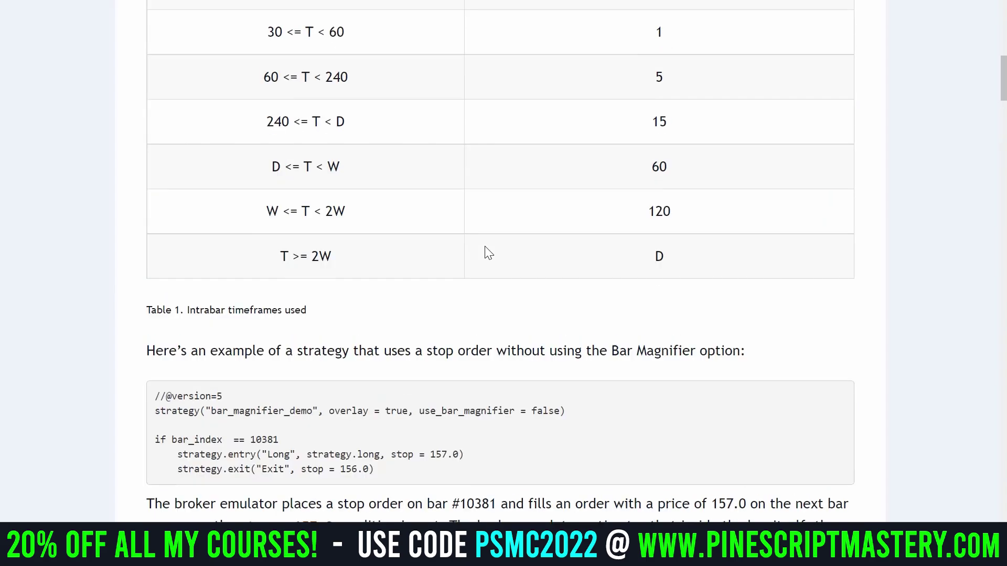
scroll(629, 244, "down", 1)
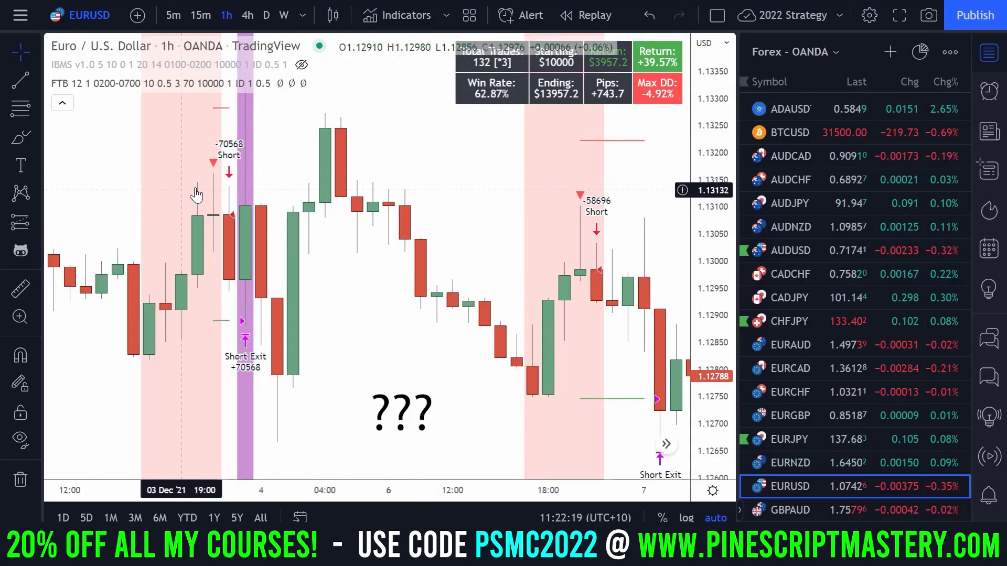
Reset the EURUSD 1h chart view and look over the most recent candles
right_click(445, 171)
left_click(497, 155)
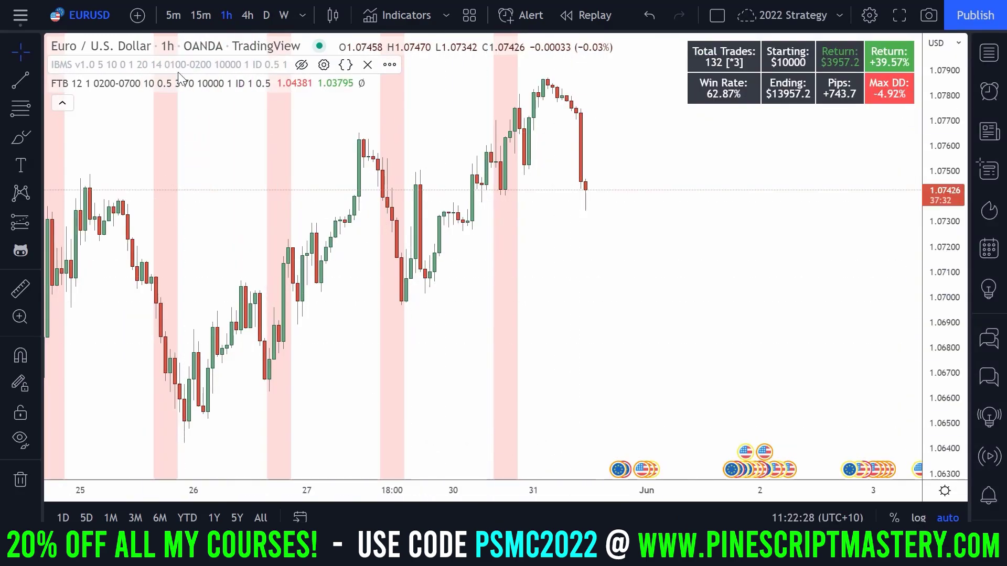
mouse_move(79, 89)
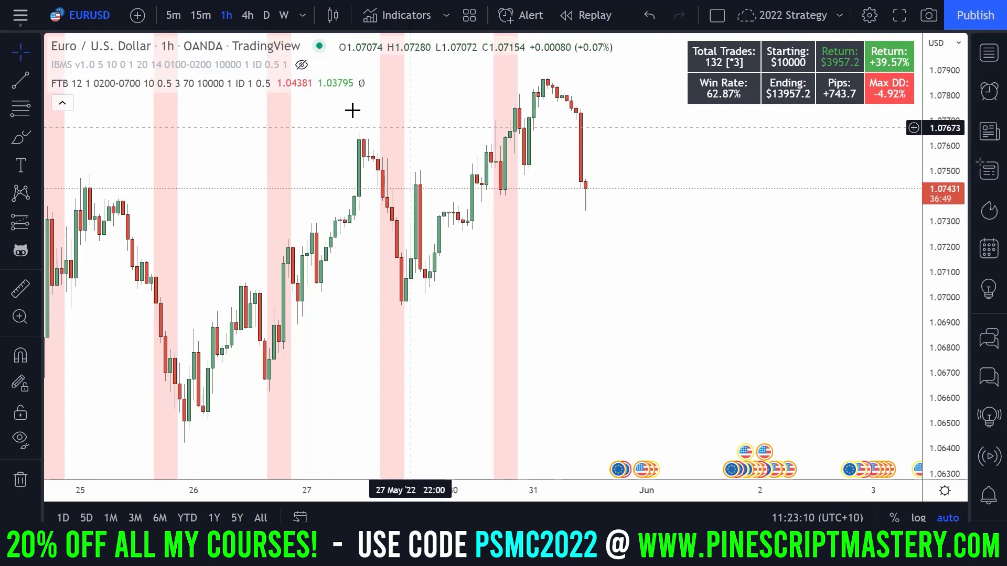
scroll(309, 181, "down", 8)
left_click_drag(310, 182, 546, 188)
left_click_drag(385, 187, 315, 166)
scroll(628, 181, "up", 4)
scroll(628, 180, "up", 3)
left_click_drag(577, 157, 301, 157)
left_click_drag(600, 156, 303, 158)
left_click_drag(598, 181, 574, 183)
left_click_drag(571, 241, 580, 244)
Mark the return, total trades, 1h timeframe, max drawdown and win rate as the key backtest figures, and clear the marks
mouse_move(916, 48)
left_mouse_down()
mouse_move(940, 74)
mouse_move(924, 56)
left_mouse_up()
left_click_drag(675, 69, 746, 68)
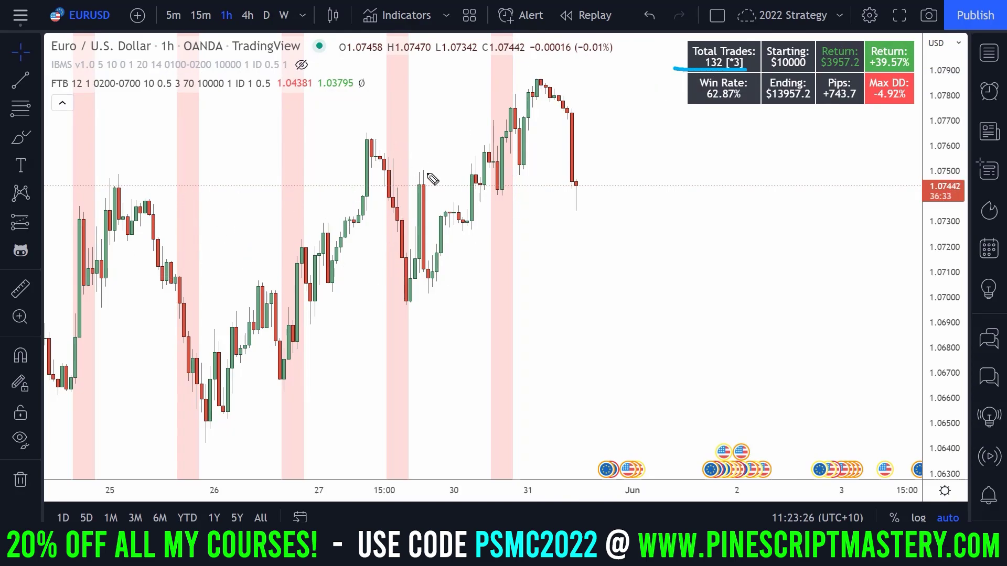
left_click_drag(163, 53, 181, 52)
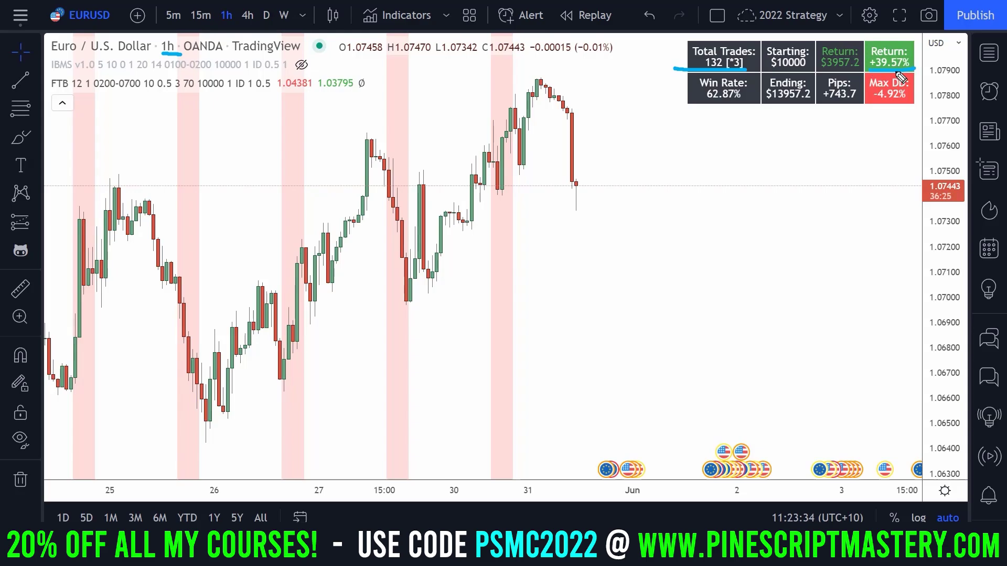
left_click_drag(873, 107, 905, 110)
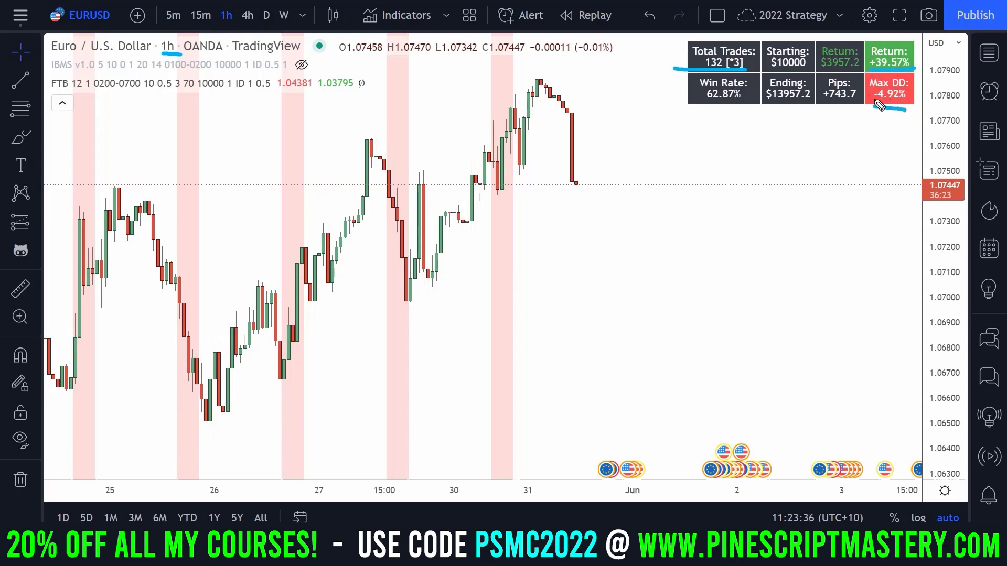
left_click_drag(751, 73, 742, 99)
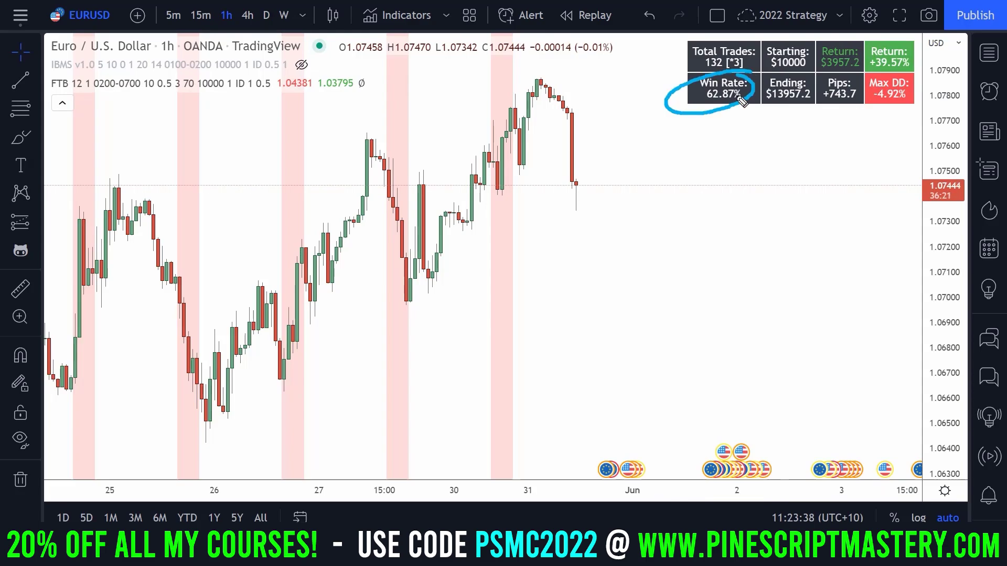
scroll(706, 173, "left", 2)
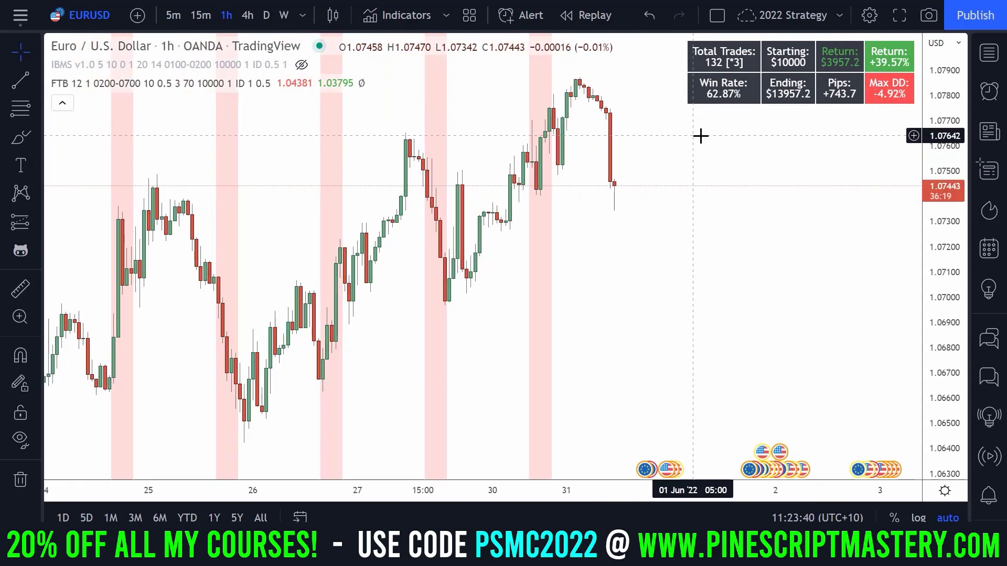
scroll(687, 142, "down", 5)
left_click_drag(609, 162, 494, 164)
scroll(608, 137, "down", 2)
left_click_drag(706, 139, 663, 146)
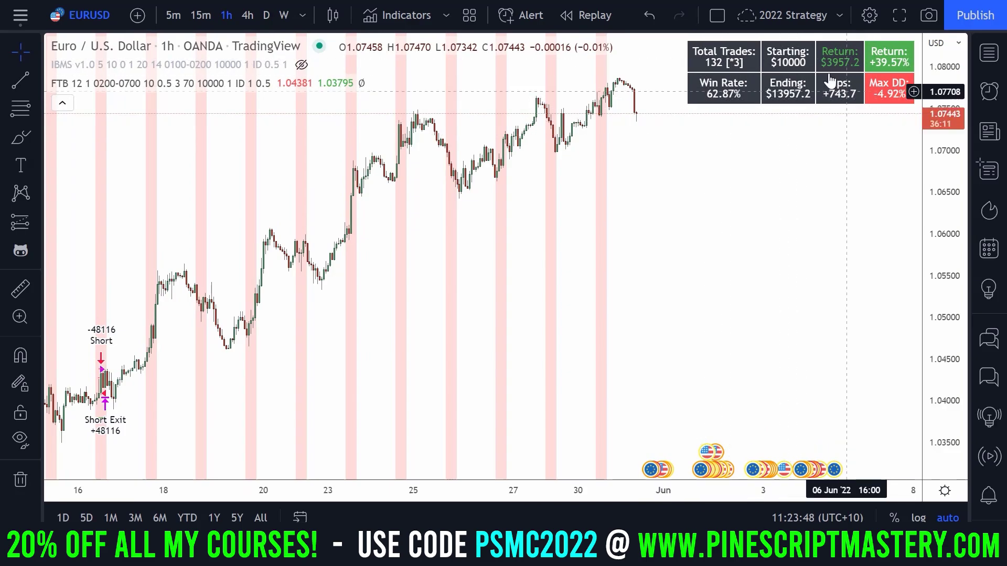
left_click_drag(514, 159, 542, 178)
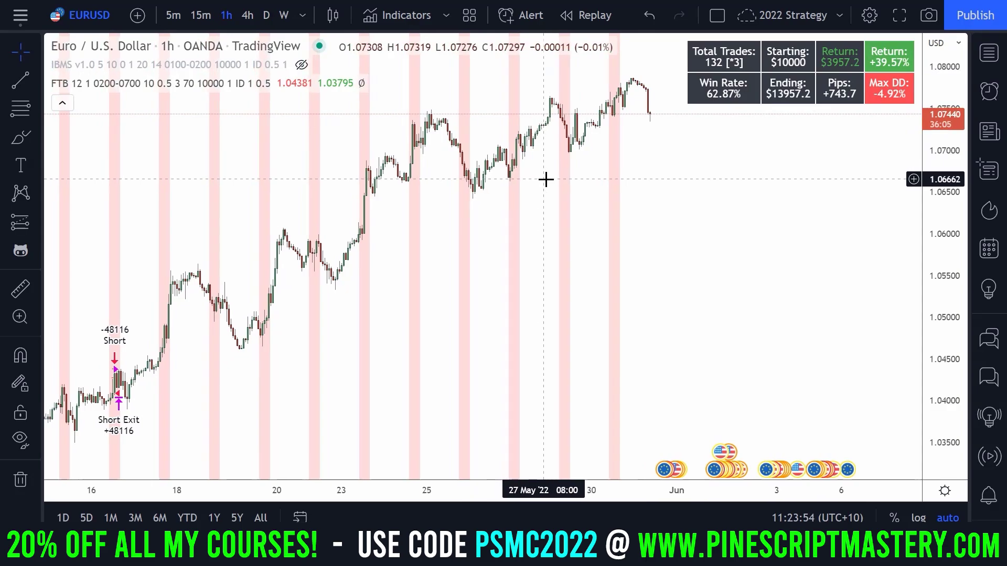
left_click_drag(541, 177, 560, 187)
Jump the chart to 2021-12-01 and inspect the short trade that exits on the purple-highlighted candle of 3 December
key("alt+g")
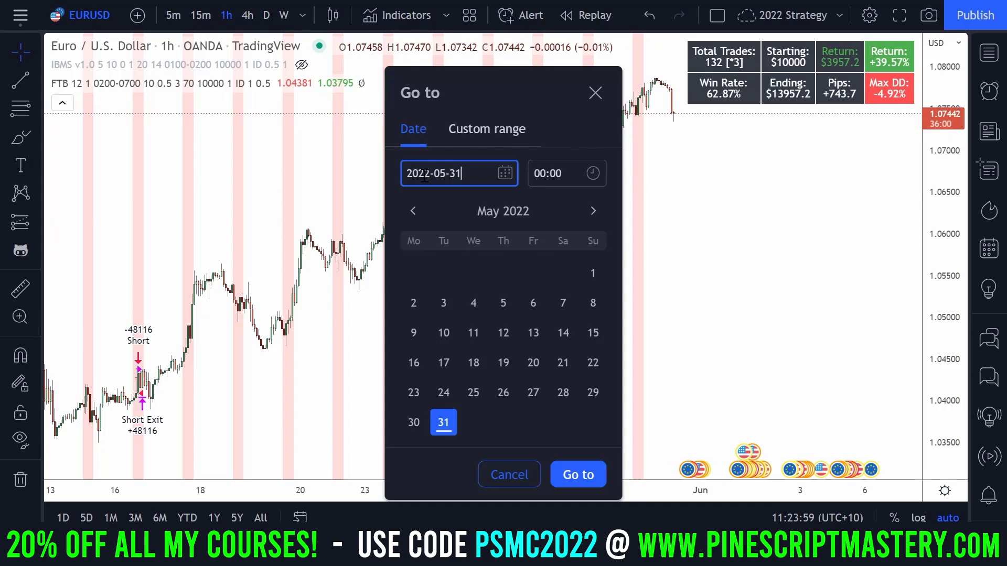
type("11201")
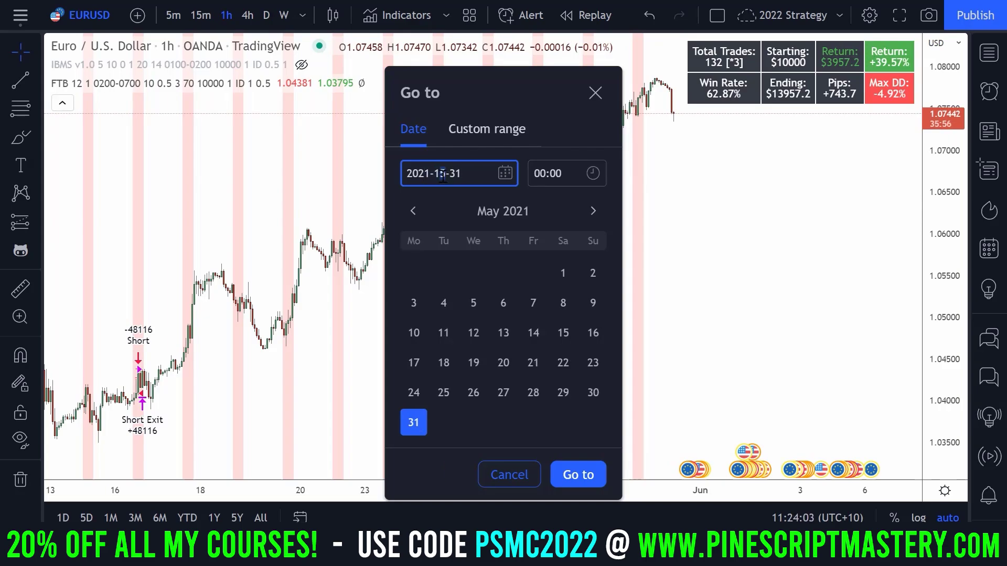
left_click(587, 439)
left_click_drag(584, 307, 568, 306)
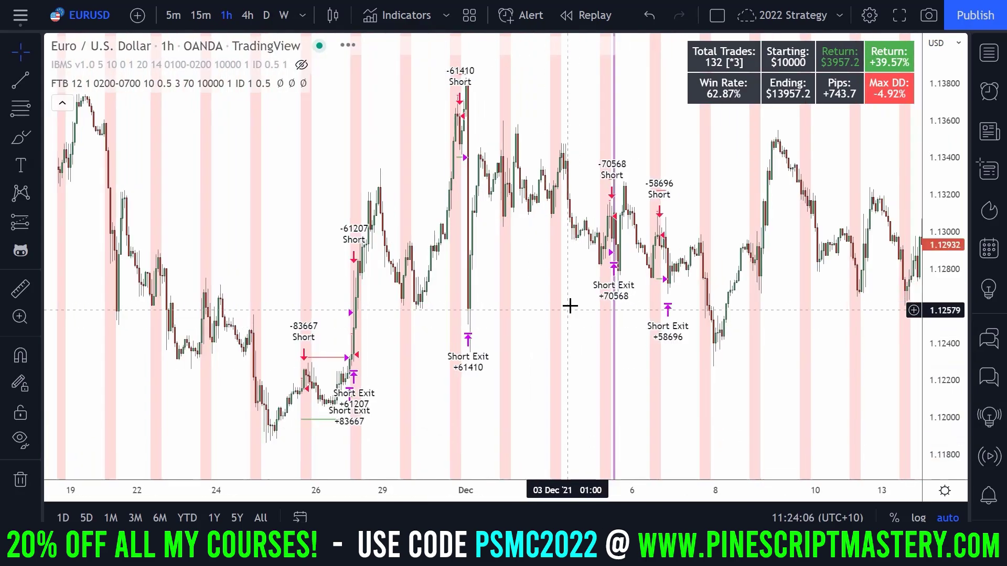
scroll(566, 302, "up", 9)
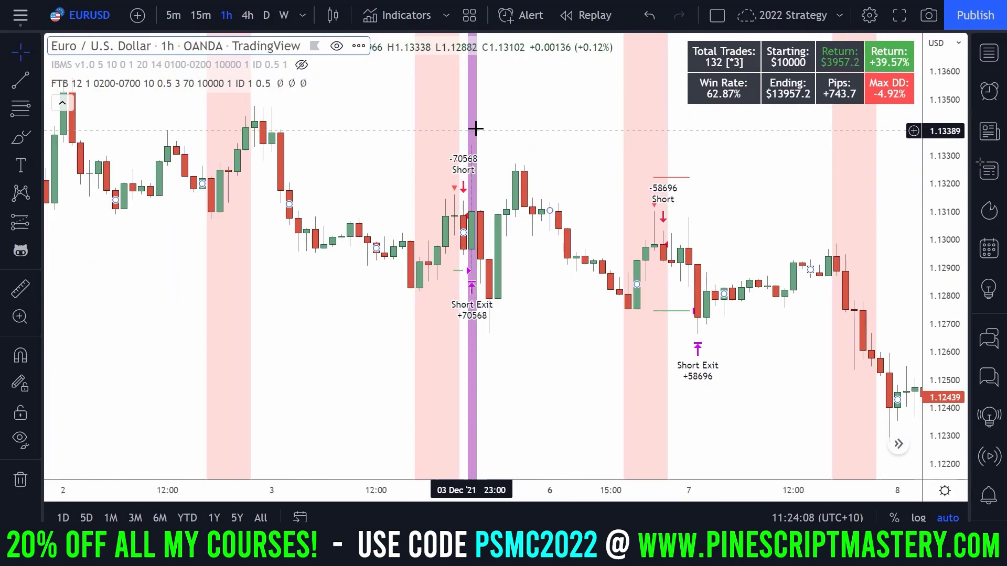
scroll(555, 123, "up", 4)
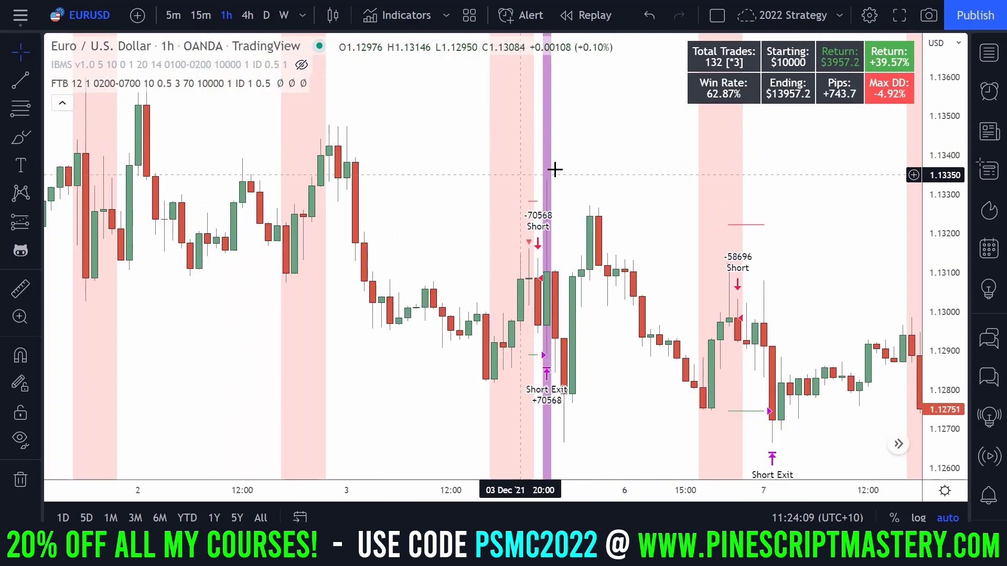
scroll(580, 109, "up", 3)
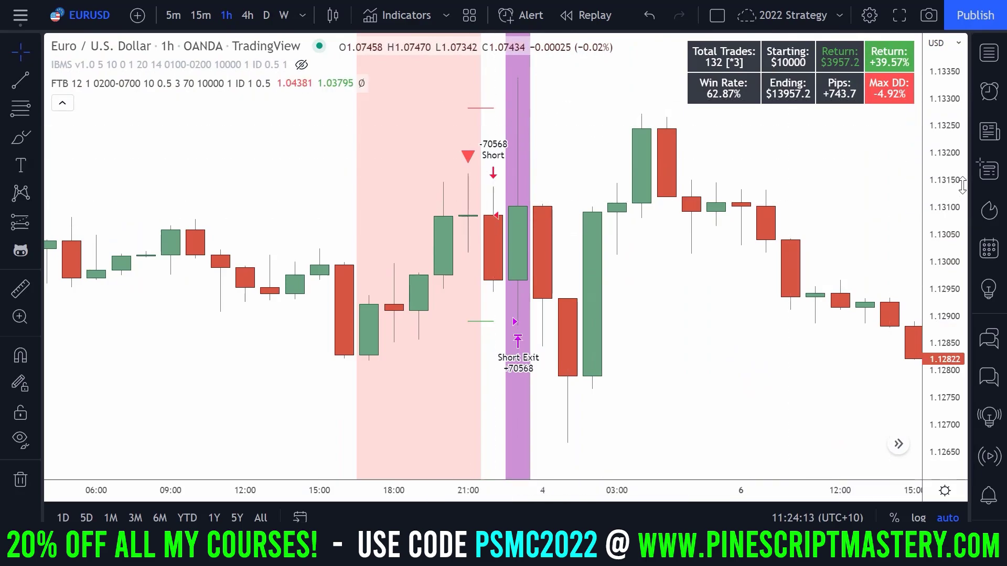
left_click_drag(949, 189, 938, 286)
mouse_move(600, 127)
left_mouse_down()
mouse_move(594, 143)
mouse_move(586, 138)
left_mouse_up()
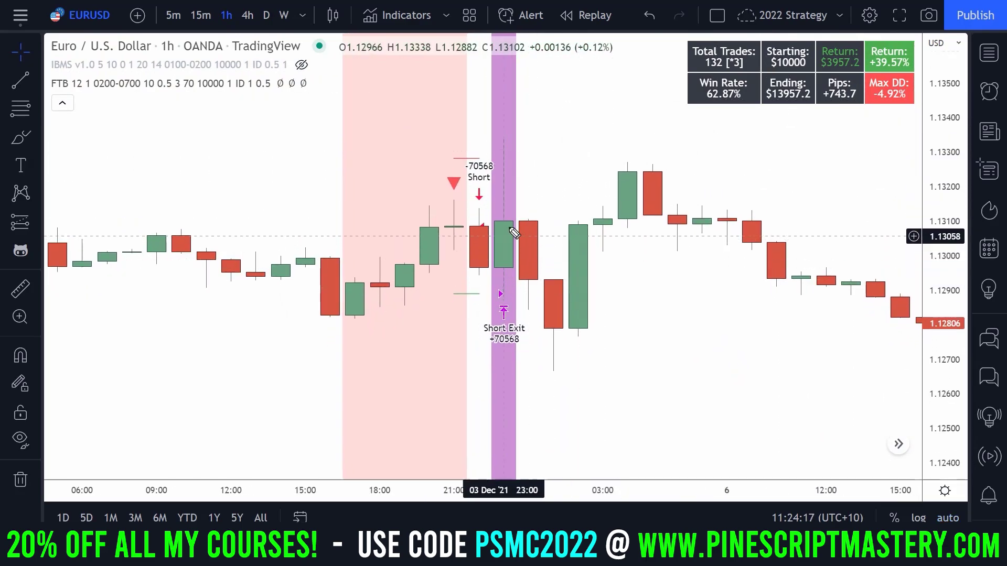
Circle the purple-highlighted candle, mark the trade's stop and target levels, draw an arrow from the win rate to it, and clear the annotations
key("ctrl+shift+3")
left_click_drag(496, 219, 496, 219)
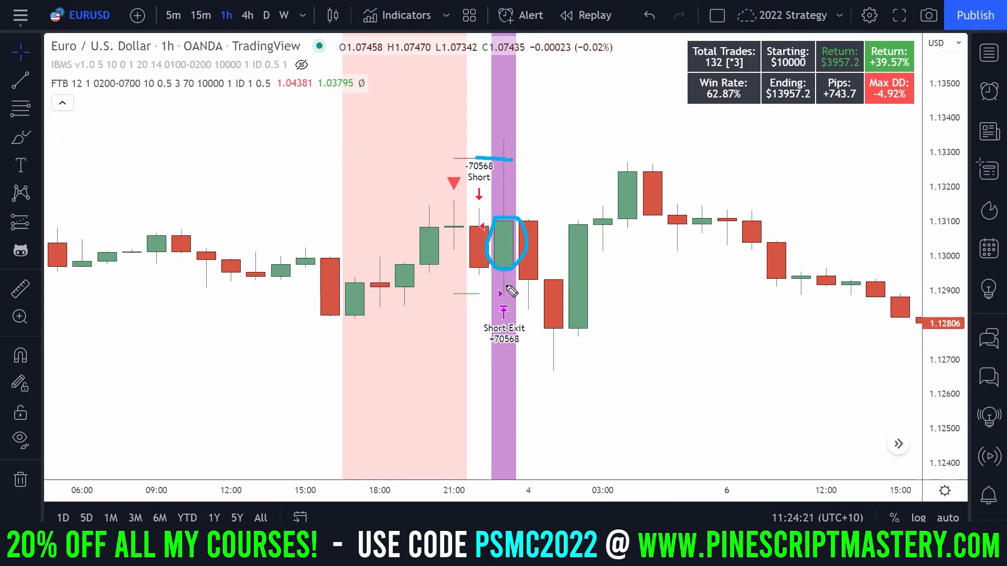
left_click_drag(549, 148, 590, 181)
left_click_drag(524, 184, 741, 103)
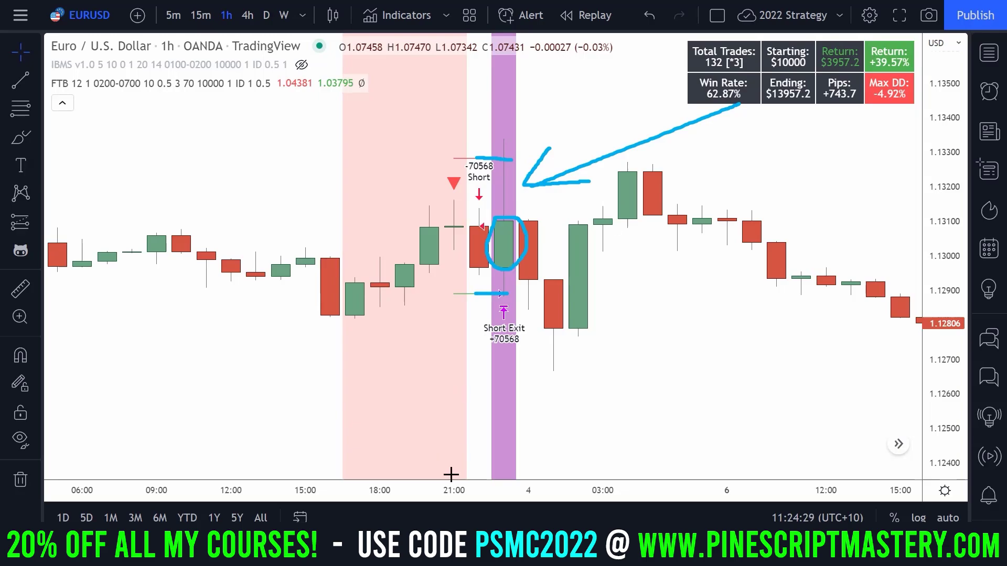
key("Escape")
Mark the high and close levels of the highlighted candle, trace a price move down to the target, and clear the marks
left_click(356, 545)
left_click(356, 219)
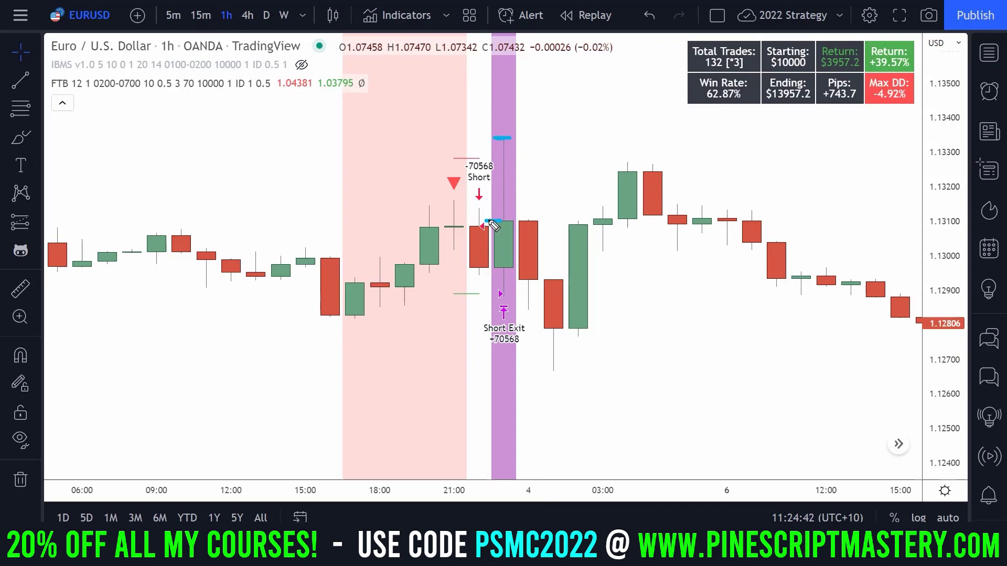
mouse_move(509, 225)
left_mouse_down()
mouse_move(512, 151)
mouse_move(519, 297)
left_mouse_up()
key("Escape")
Inspect the Use bar magnifier option in the FTB strategy's properties, mark it, and close the settings without changes
left_click_drag(539, 254, 568, 254)
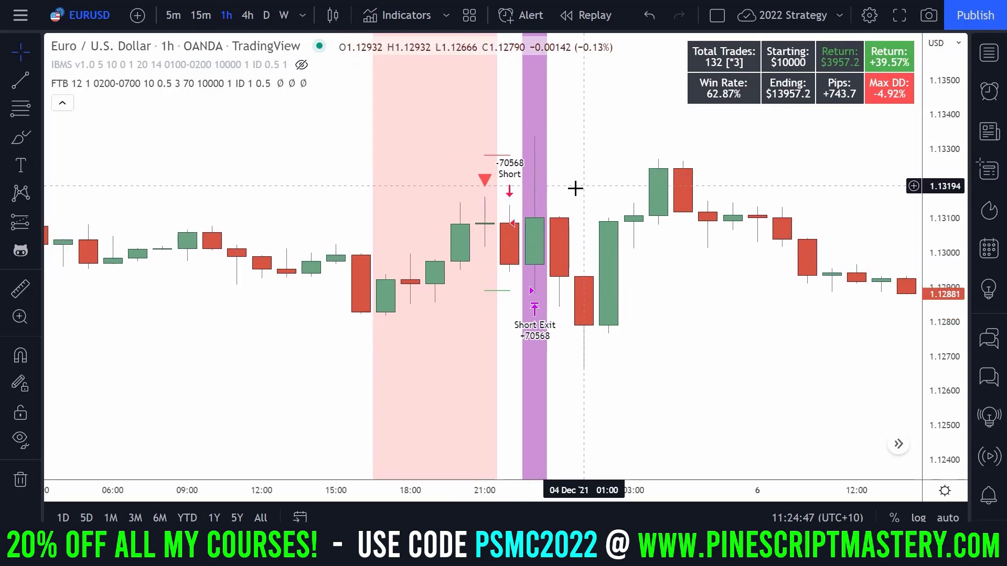
left_click(306, 83)
scroll(501, 247, "down", 2)
scroll(502, 246, "down", 1)
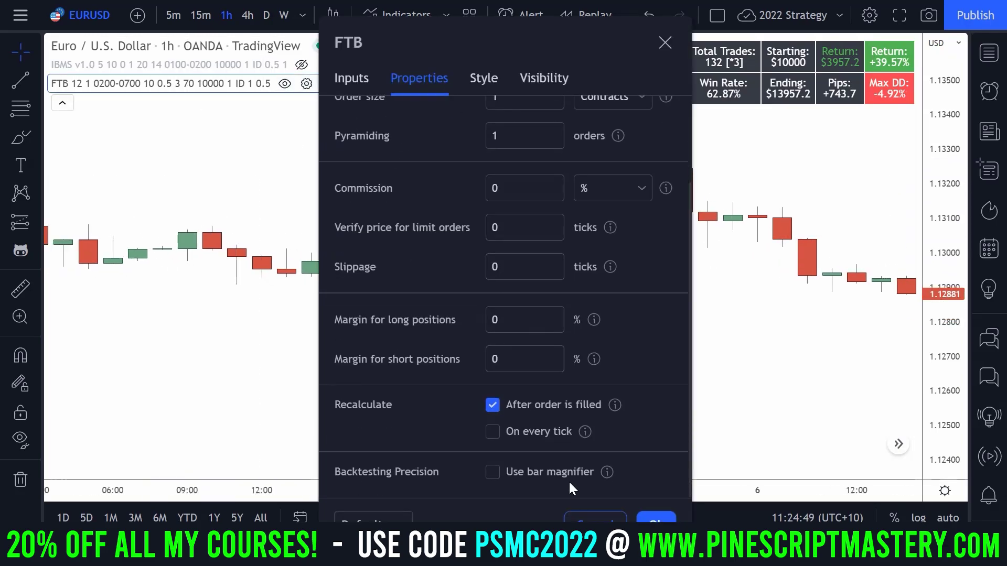
mouse_move(490, 488)
left_mouse_down()
mouse_move(588, 450)
mouse_move(504, 491)
left_mouse_up()
key("Escape")
key("Escape")
left_click_drag(590, 333, 592, 334)
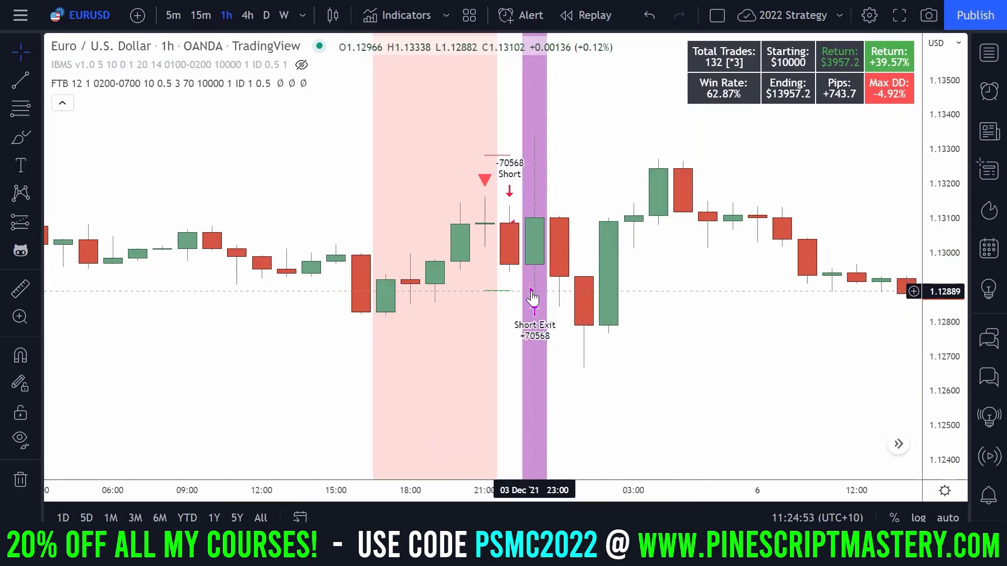
Trace the highlighted candle's price path from its open down to the target and up through the stop level, and clear the marks
scroll(598, 277, "up", 2)
left_click_drag(544, 170, 638, 166)
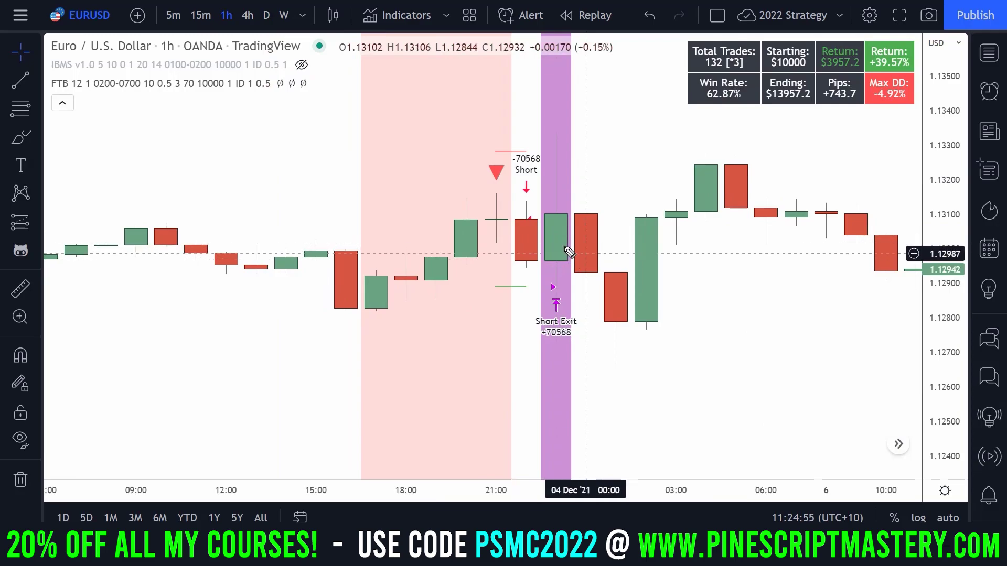
key("ctrl+shift+3")
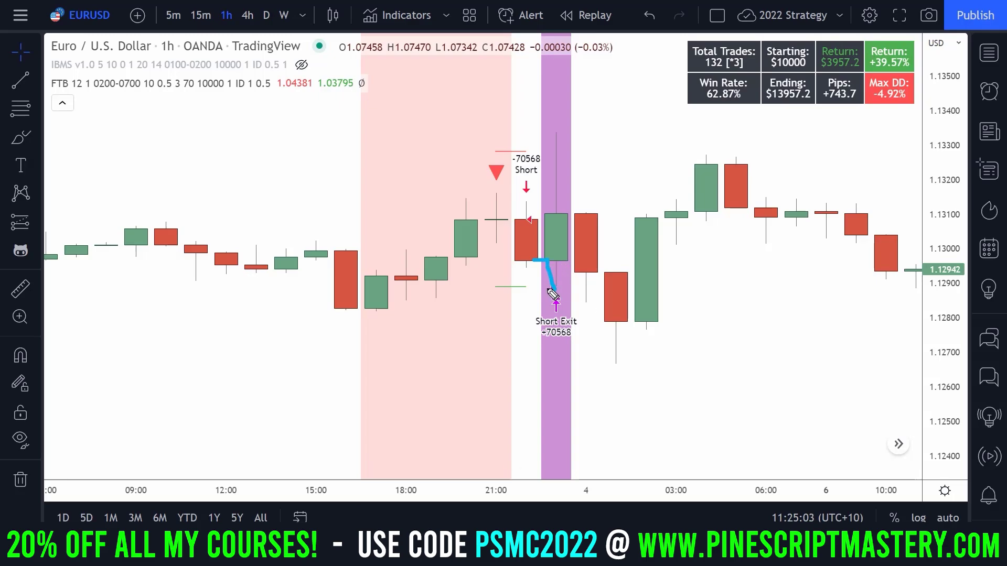
mouse_move(558, 182)
left_mouse_down()
mouse_move(560, 134)
mouse_move(564, 152)
left_mouse_up()
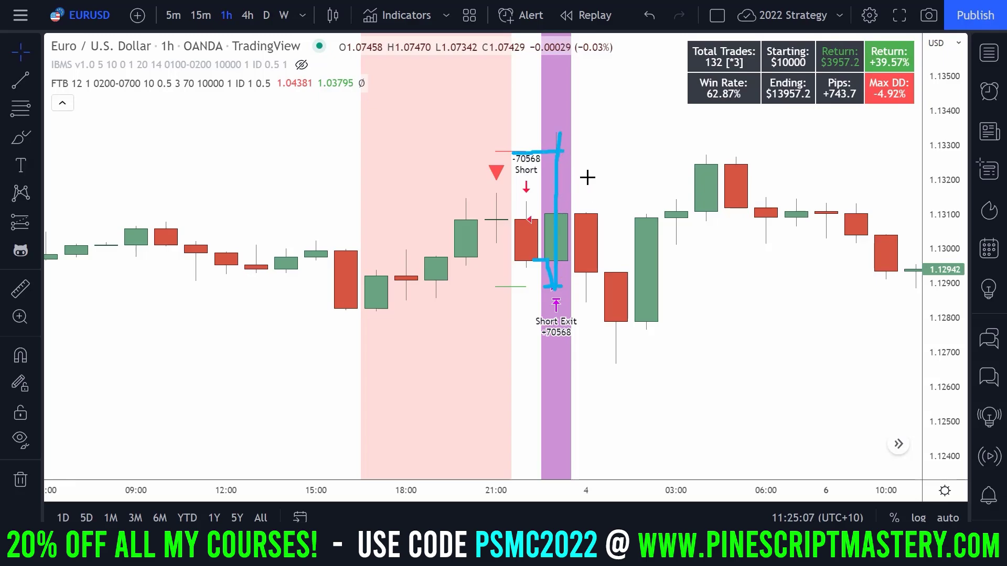
key("Escape")
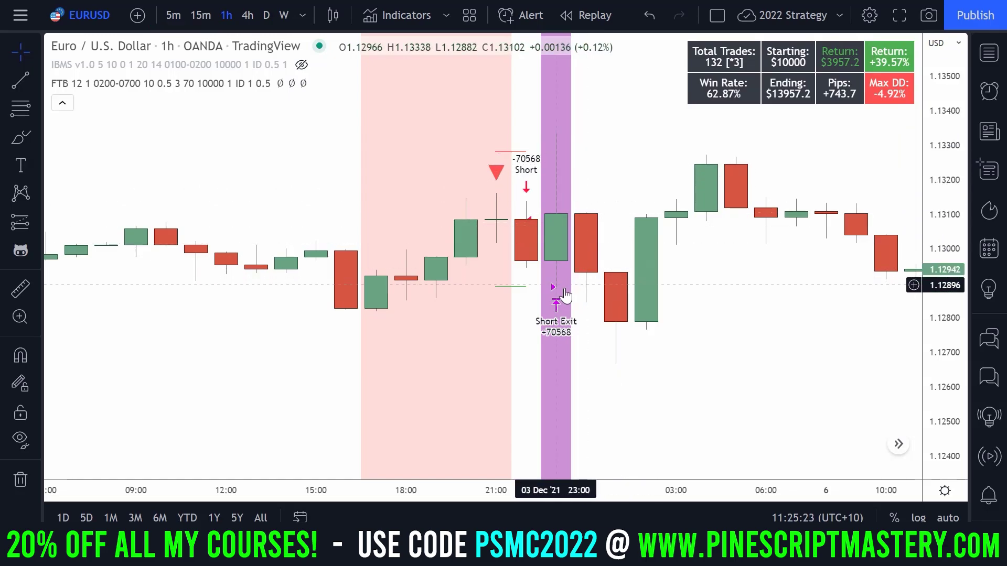
Mark the highlighted candle's open, high, low and close levels, and clear the marks
key("ctrl+shift+3")
left_click_drag(542, 131, 586, 128)
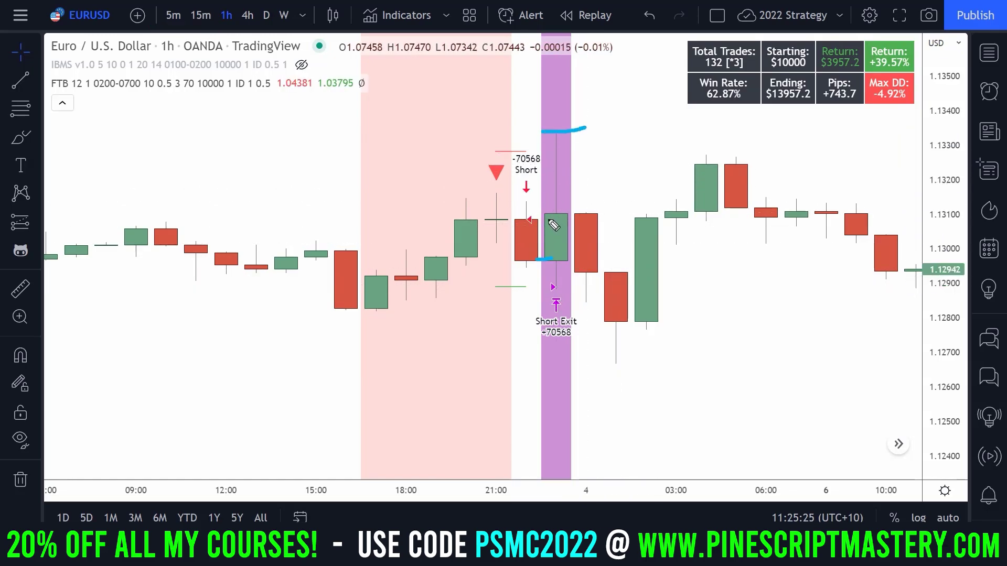
left_click_drag(540, 212, 572, 212)
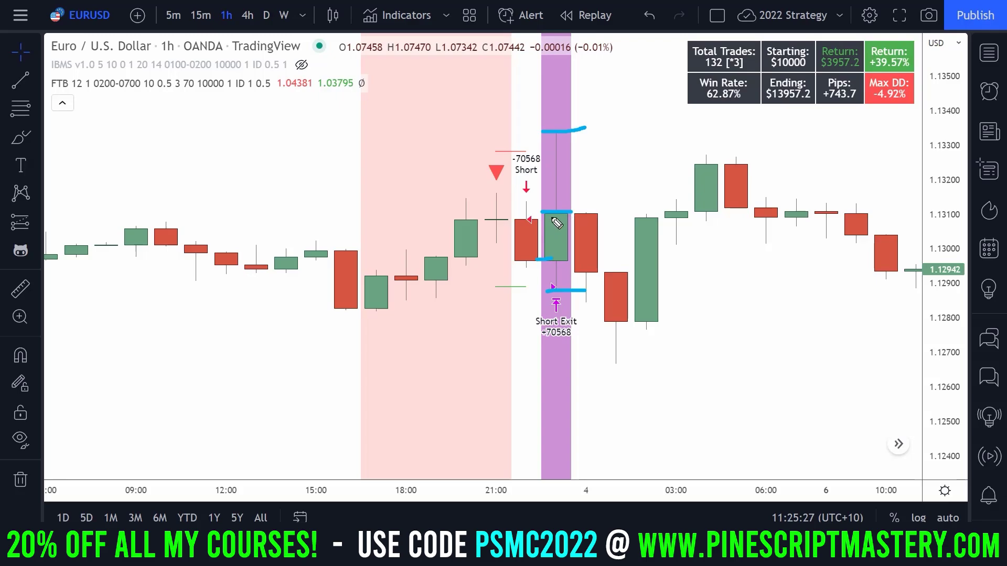
key("ctrl+shift+2")
key("ctrl+shift+7")
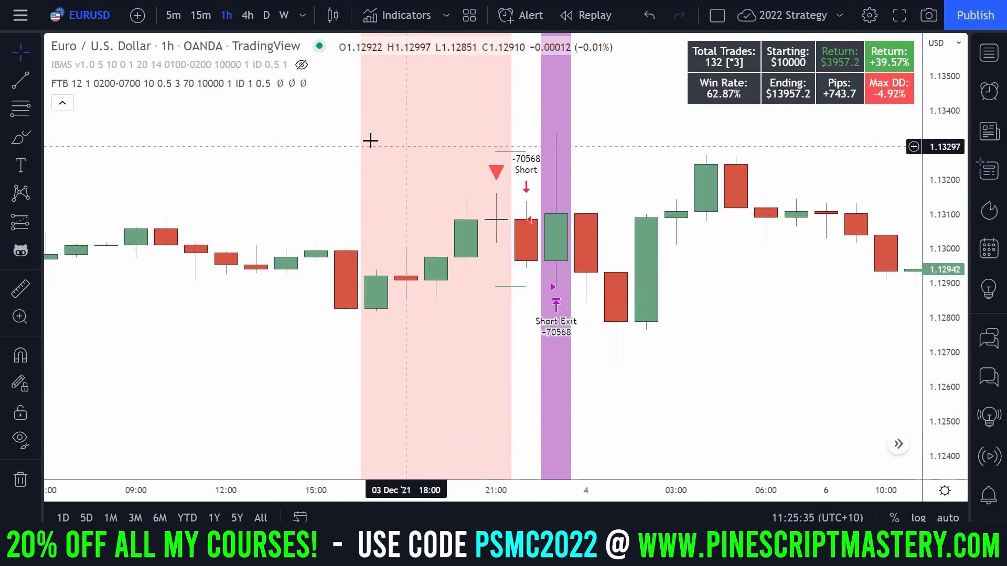
Switch to the TradingView blog article on the Bar Magnifier and copy "use_bar_magnifier = false" from its example strategy code
left_click(265, 545)
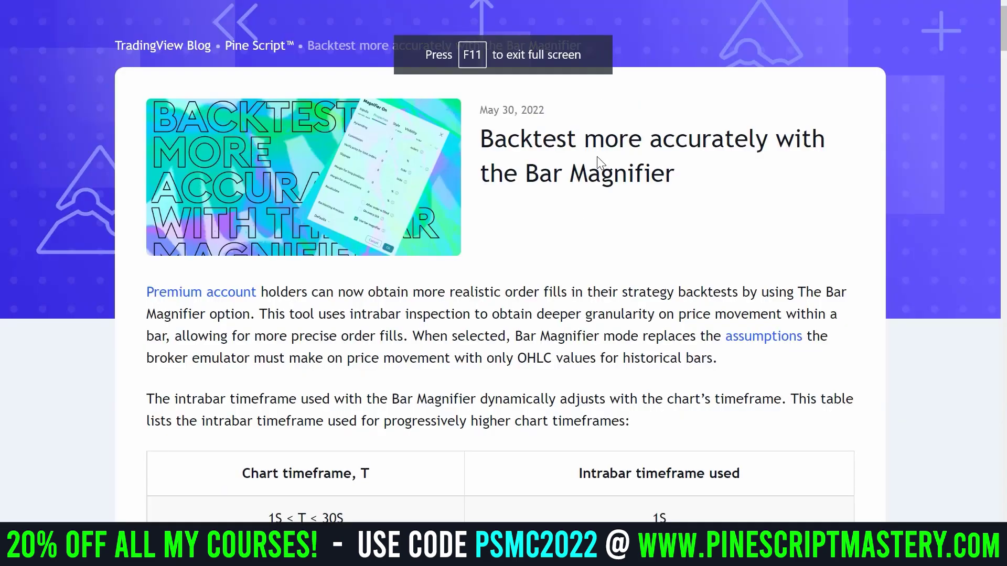
scroll(597, 156, "down", 12)
left_click_drag(420, 325, 556, 325)
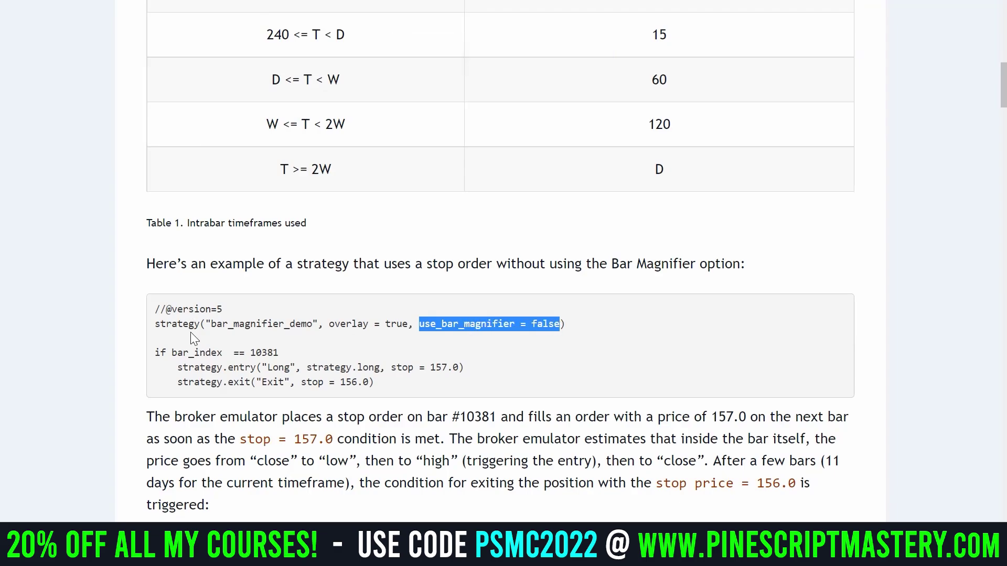
left_click_drag(149, 334, 195, 334)
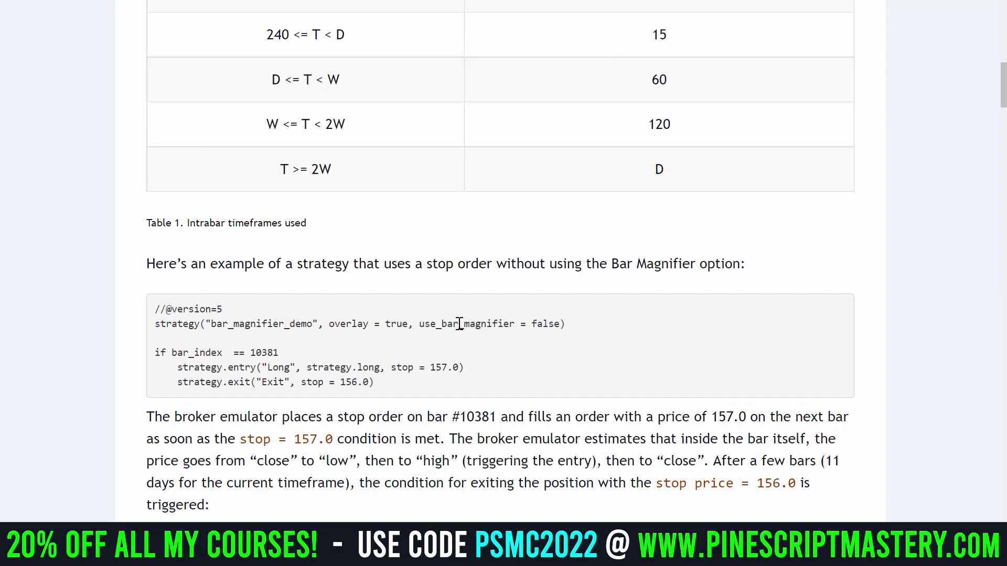
left_click_drag(421, 324, 564, 324)
right_click(523, 326)
left_click(533, 337)
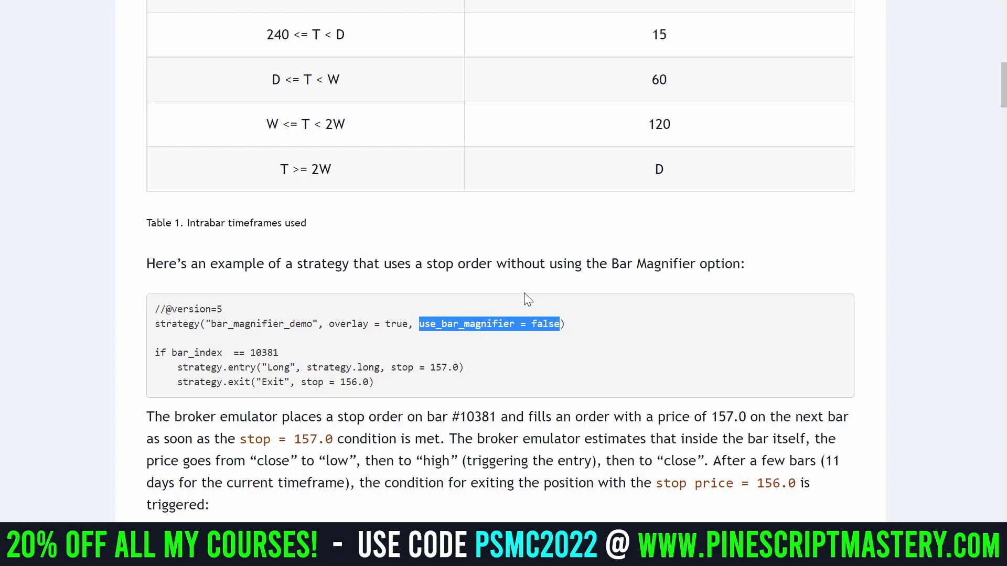
Back in the FTB Strategy script, add use_bar_magnifier=false after initial_capital=10000 in the strategy declaration and save the script
key("alt+Tab")
key("ctrl+v")
left_click(673, 324)
type(",")
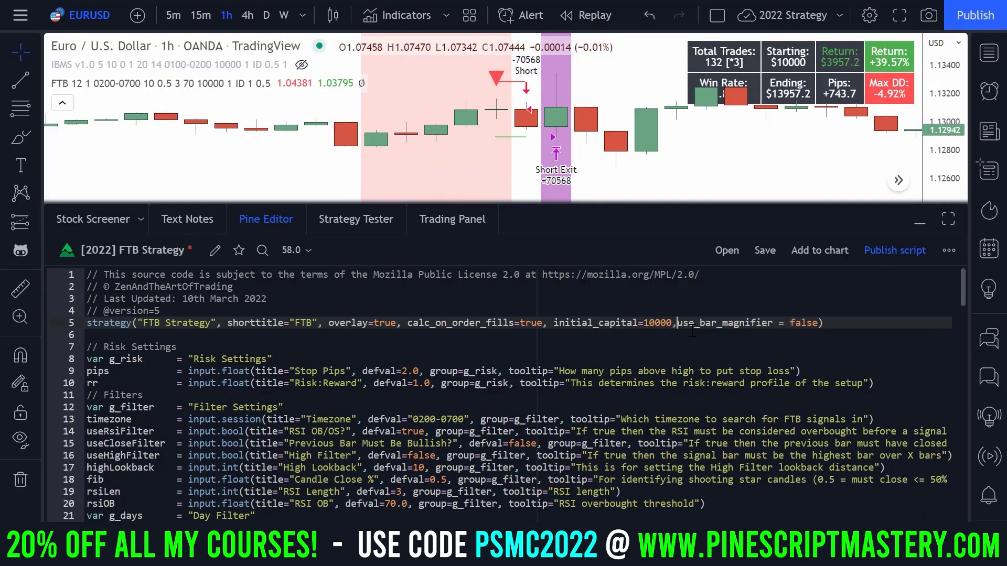
left_click(783, 324)
key("BackSpace")
key("Up")
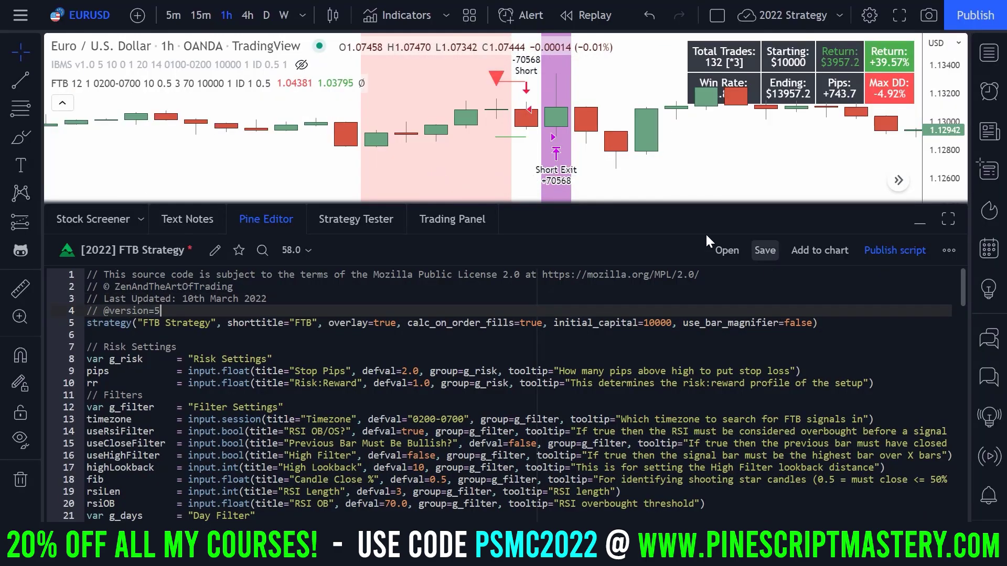
key("Up")
key("Up")
left_click_drag(688, 332, 774, 339)
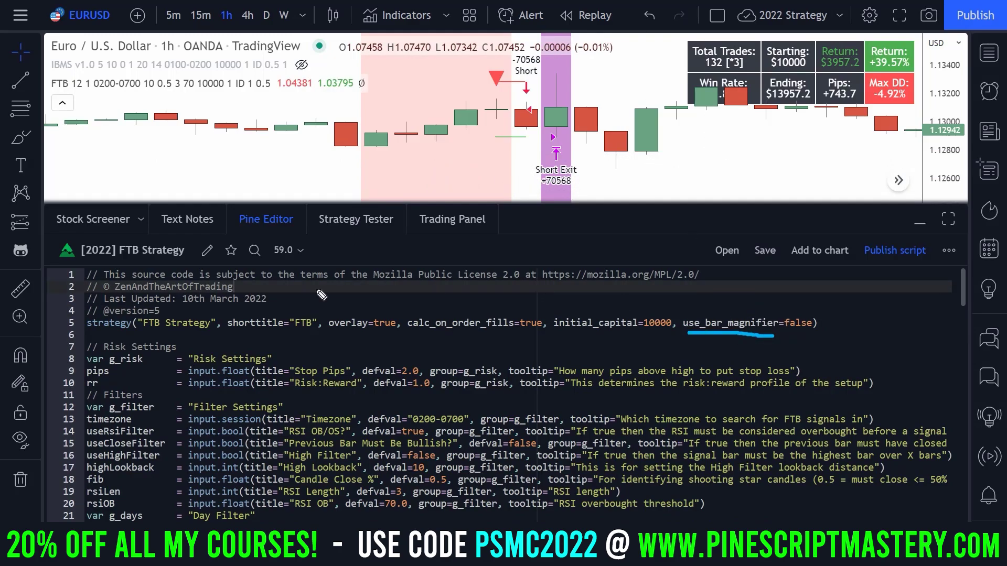
Examine the Backtesting Precision setting in the FTB strategy's properties beside the chart, underline it, and cancel the settings
left_click(274, 231)
left_click(305, 84)
left_click_drag(487, 47, 183, 40)
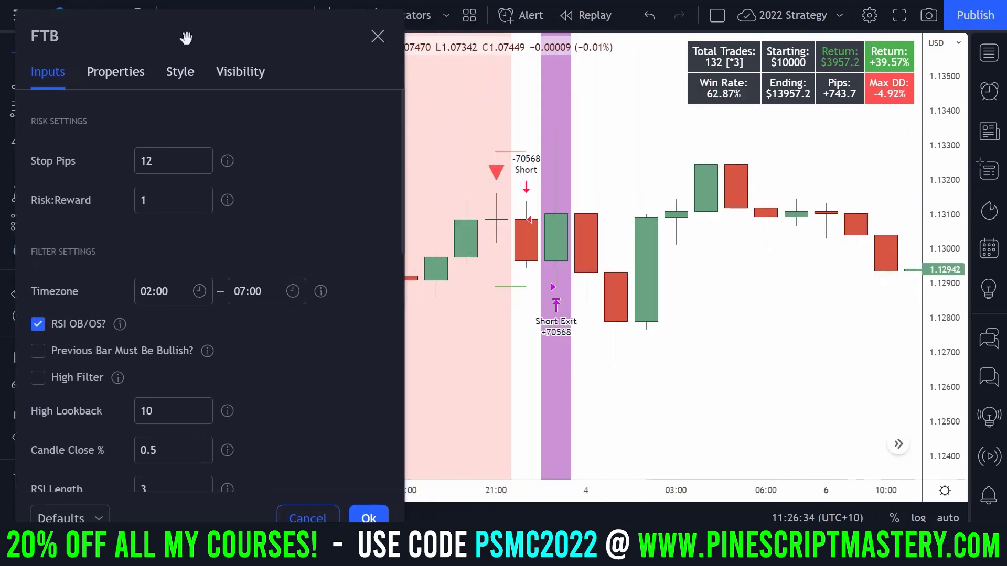
scroll(272, 263, "down", 10)
left_click(107, 72)
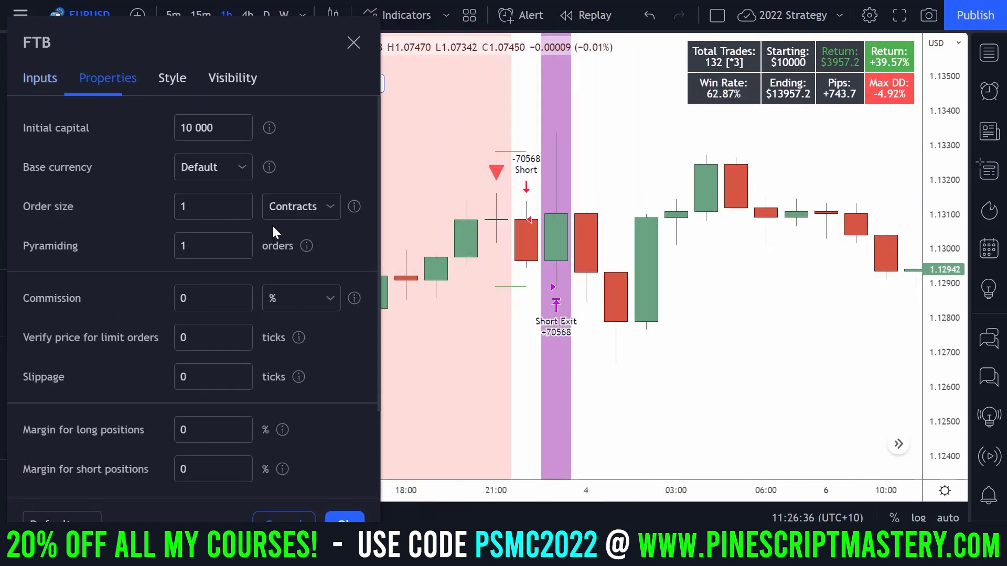
scroll(262, 241, "down", 3)
mouse_move(50, 487)
left_mouse_down()
mouse_move(304, 505)
mouse_move(298, 465)
mouse_move(206, 496)
left_mouse_up()
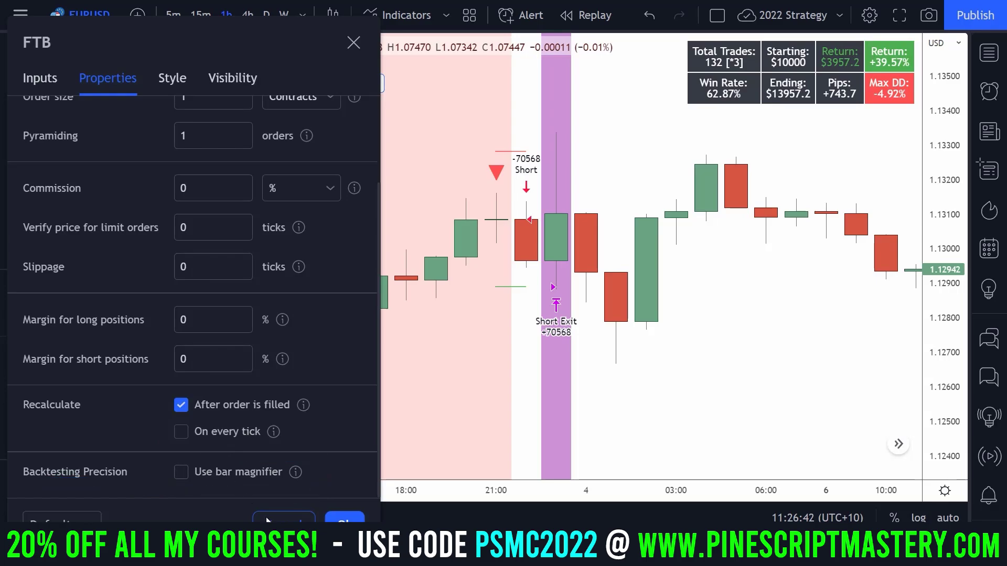
left_click(284, 519)
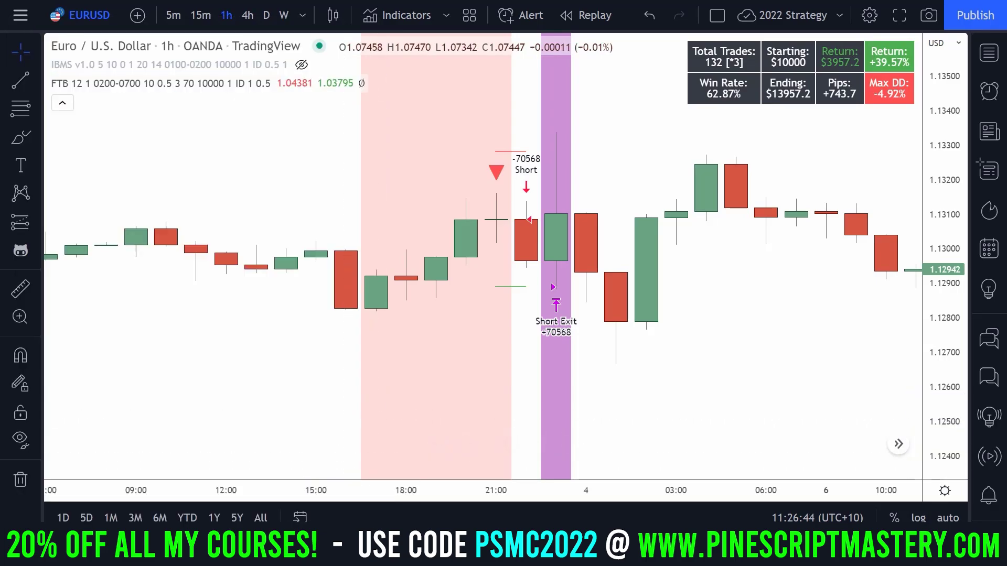
Set use_bar_magnifier to true in the FTB Strategy's strategy declaration
left_click(266, 548)
double_click(798, 323)
type("t")
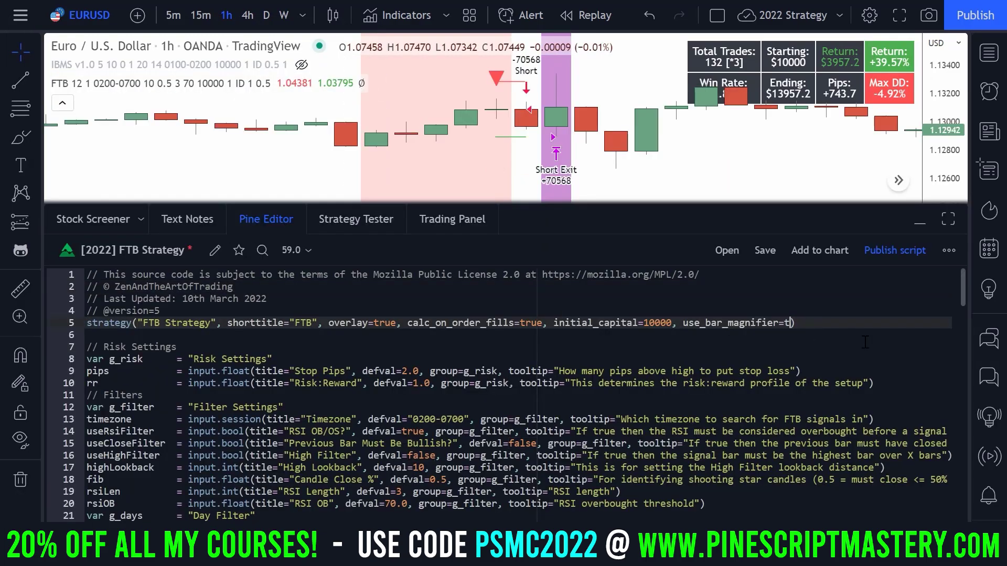
left_click(666, 330)
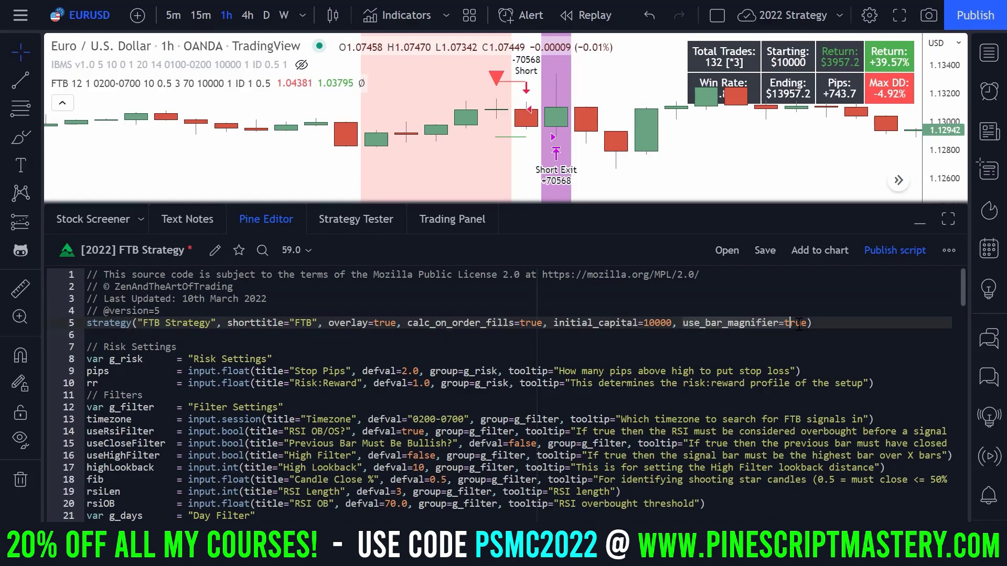
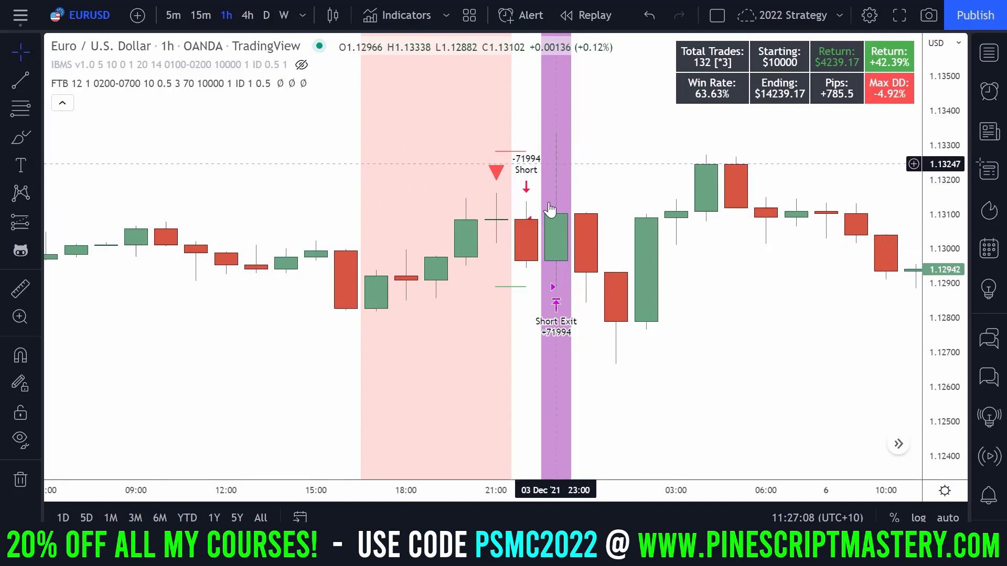
Open the FTB strategy's properties from the highlighted short trade on 3 December and examine the Backtesting Precision setting
left_click_drag(527, 157, 673, 195)
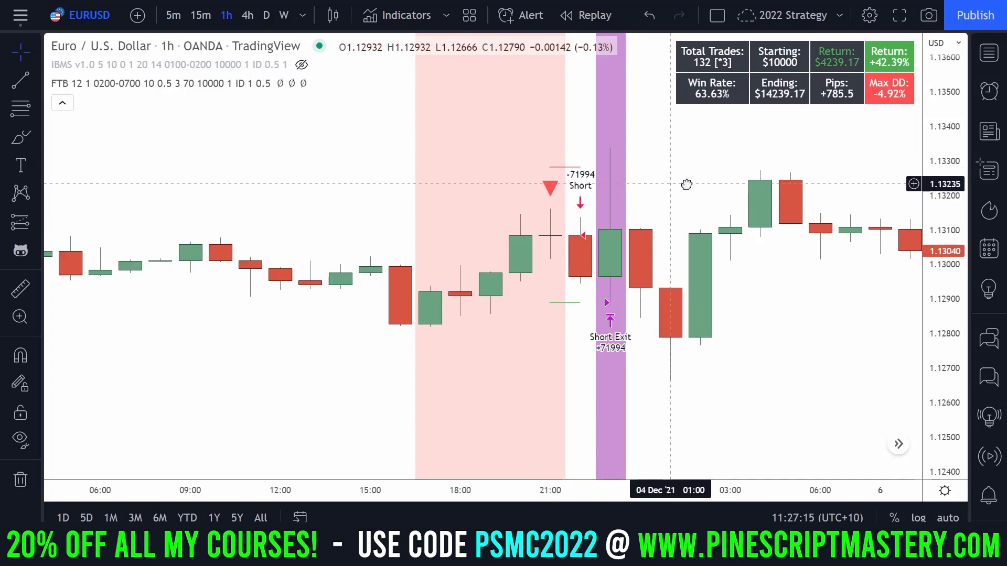
scroll(683, 198, "up", 1)
left_click_drag(685, 184, 589, 174)
scroll(589, 174, "up", 1)
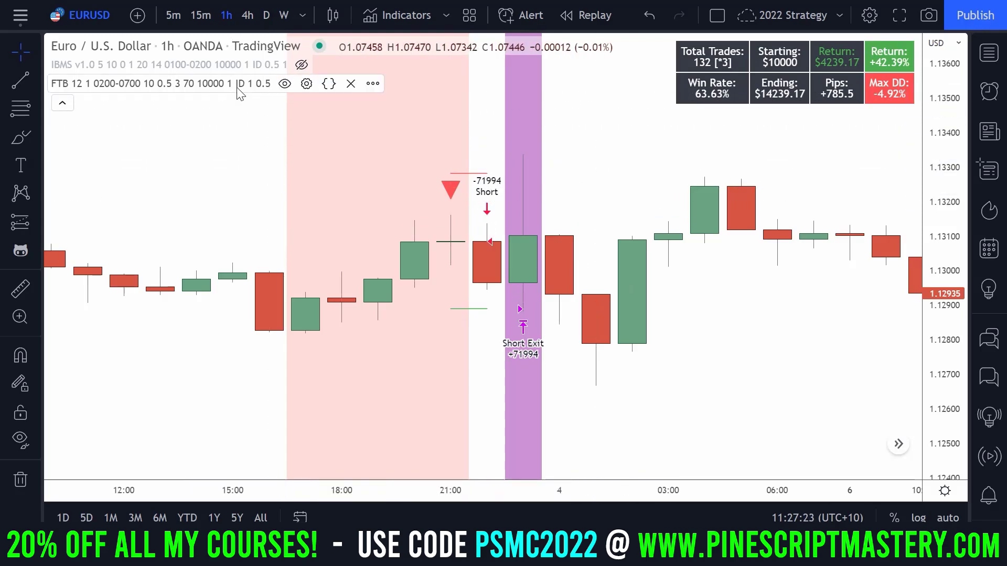
left_click(306, 84)
scroll(501, 239, "down", 2)
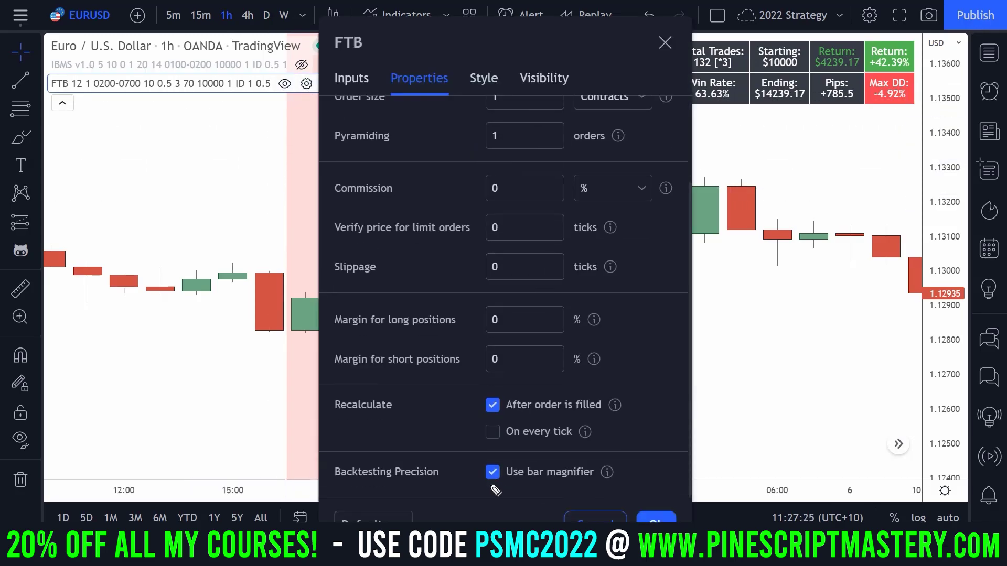
Move the FTB settings clear of the results table, circle Return and Max DD with an arrow pointing at them, and close the settings
left_click_drag(411, 45, 155, 62)
key("ctrl+shift+3")
mouse_move(912, 38)
left_mouse_down()
mouse_move(946, 117)
mouse_move(887, 28)
left_mouse_up()
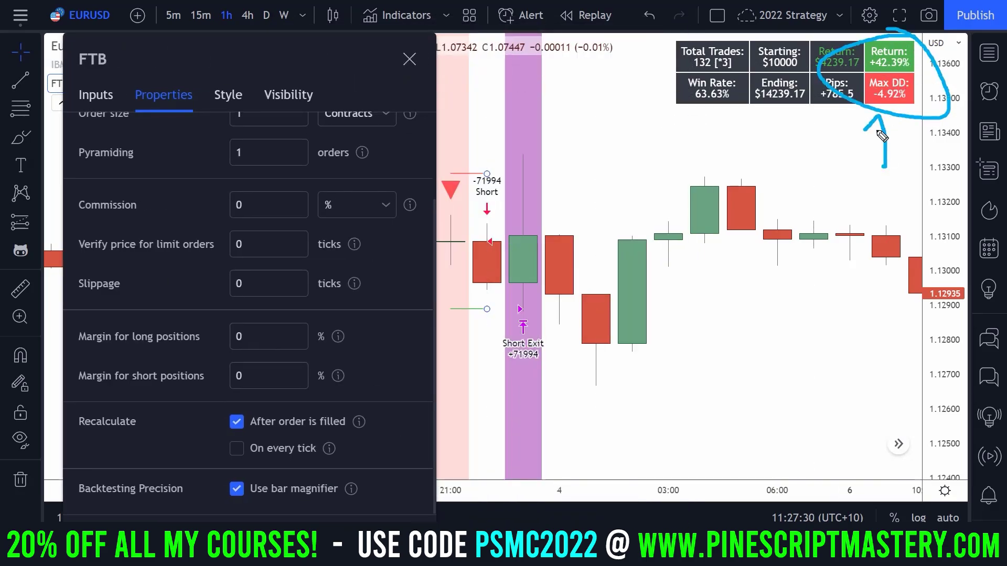
left_click_drag(878, 119, 802, 306)
left_click(240, 487)
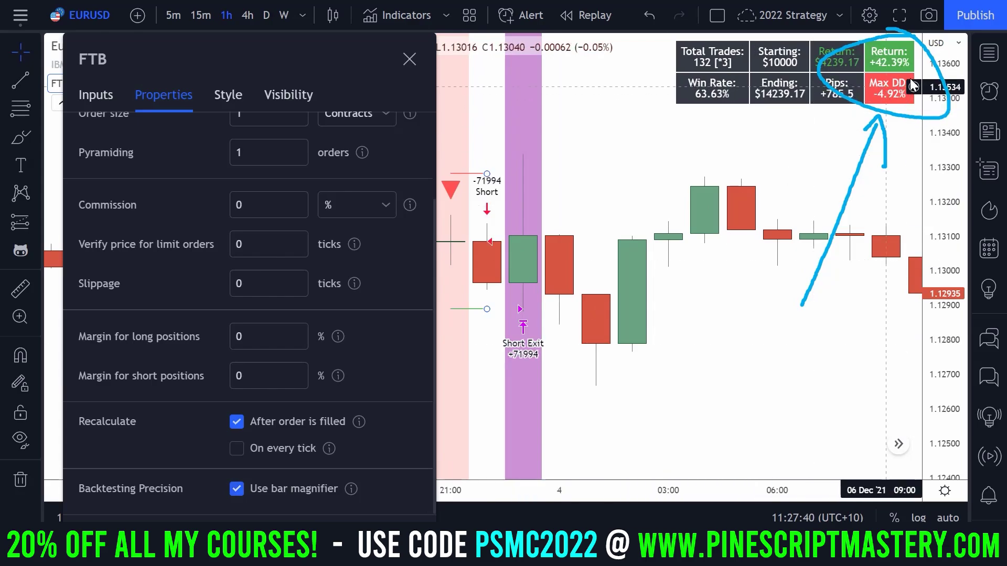
left_click(403, 540)
Mark the bracketed [*3] count and the total trades figure in the FTB results table, clearing the markings after each
left_click(636, 331)
key("ctrl+shift+3")
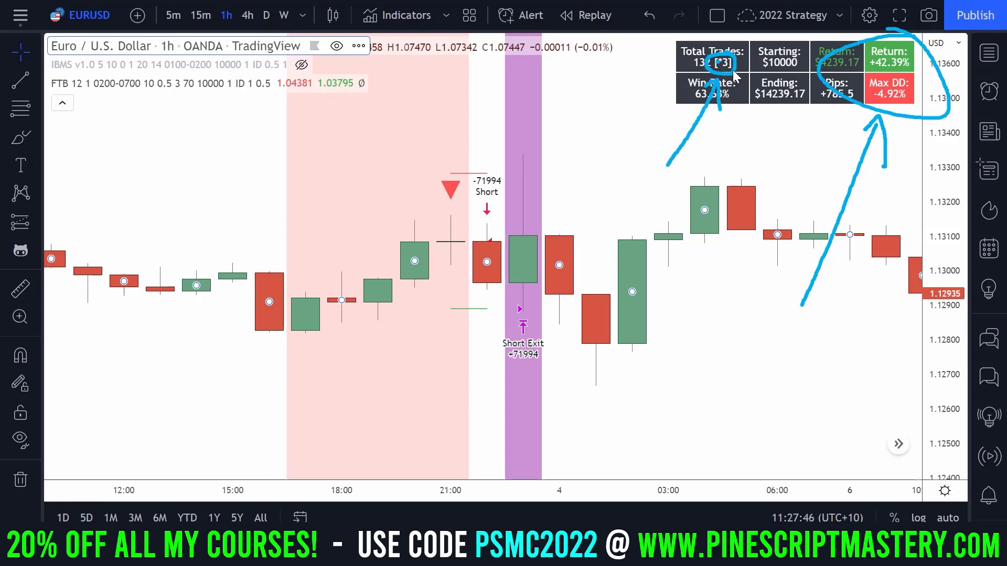
key("ctrl+shift+7")
key("ctrl+shift+3")
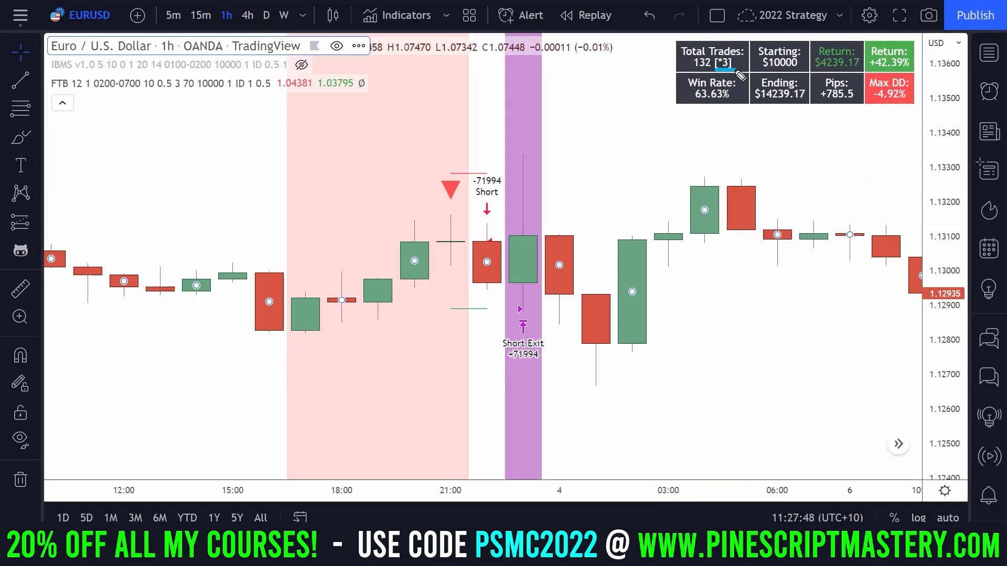
key("ctrl+shift+7")
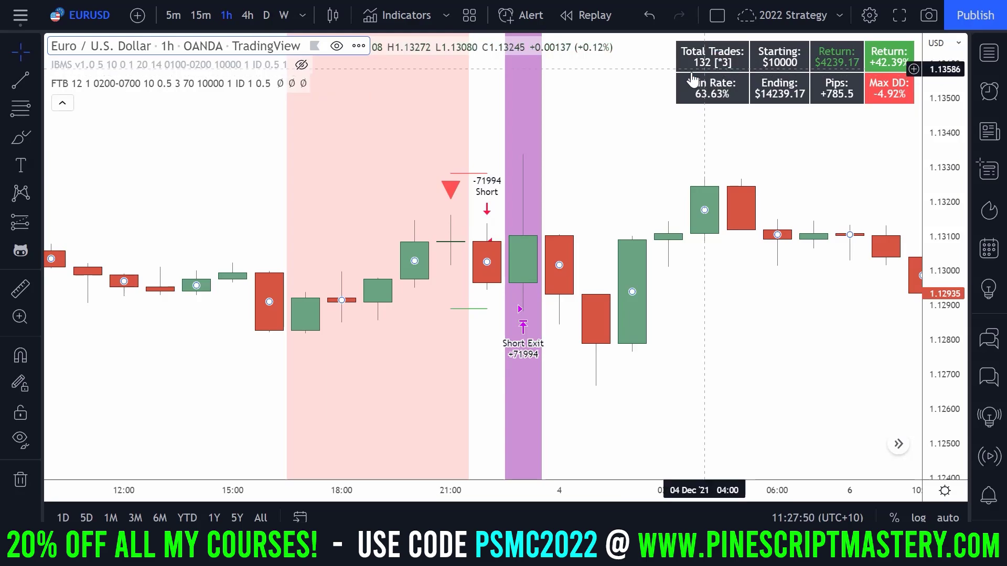
key("ctrl+shift+3")
left_click_drag(690, 69, 699, 72)
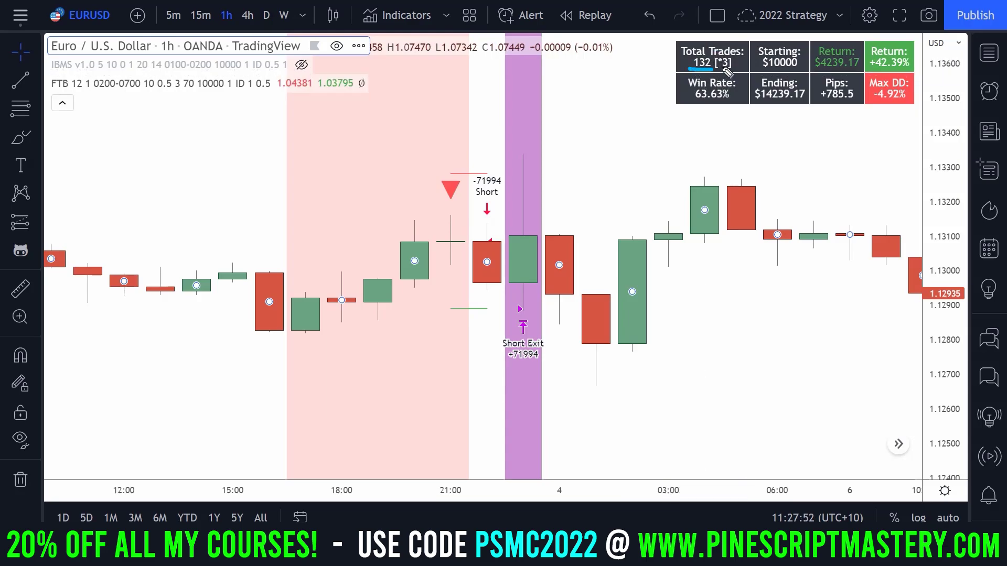
key("ctrl+shift+7")
left_click(637, 142)
Draw the stop loss and take profit levels across the purple-highlighted 23:00 candle, and clear the markings
key("ctrl+shift+3")
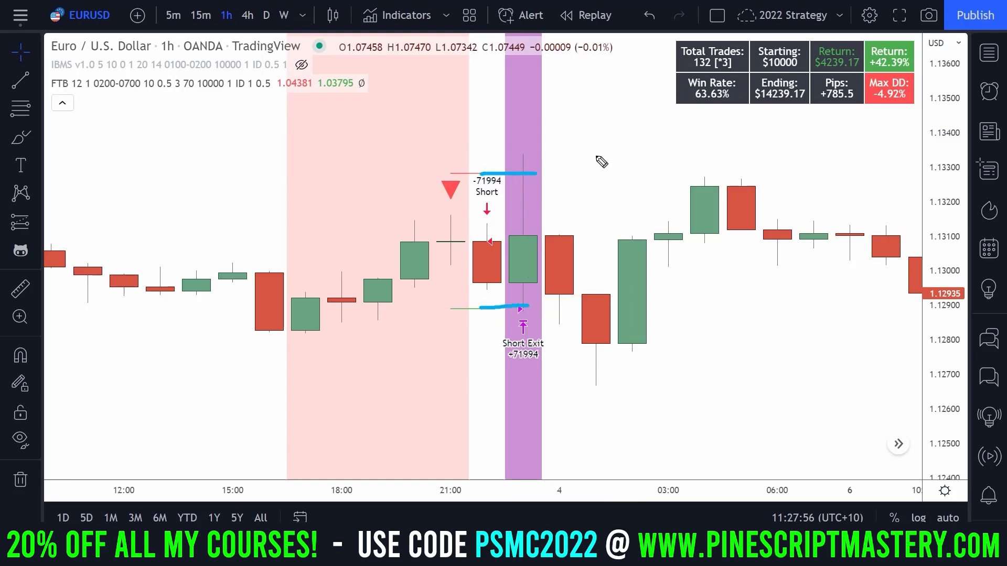
left_click_drag(596, 156, 637, 211)
left_click_drag(547, 216, 790, 116)
key("ctrl+shift+7")
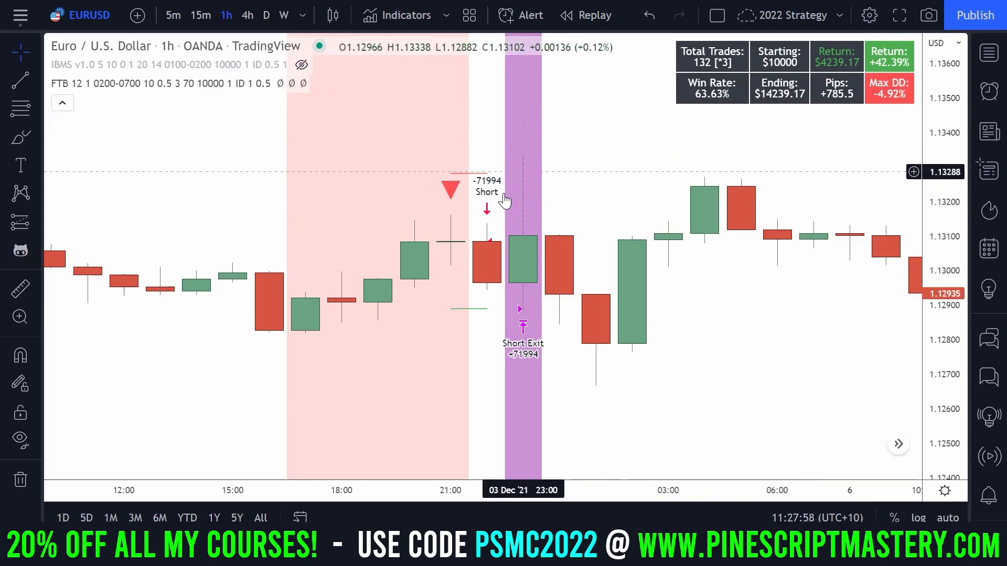
Look at the FTB overview in the Strategy Tester, collapse it, and underline the [*3] count in the results table
left_click(359, 548)
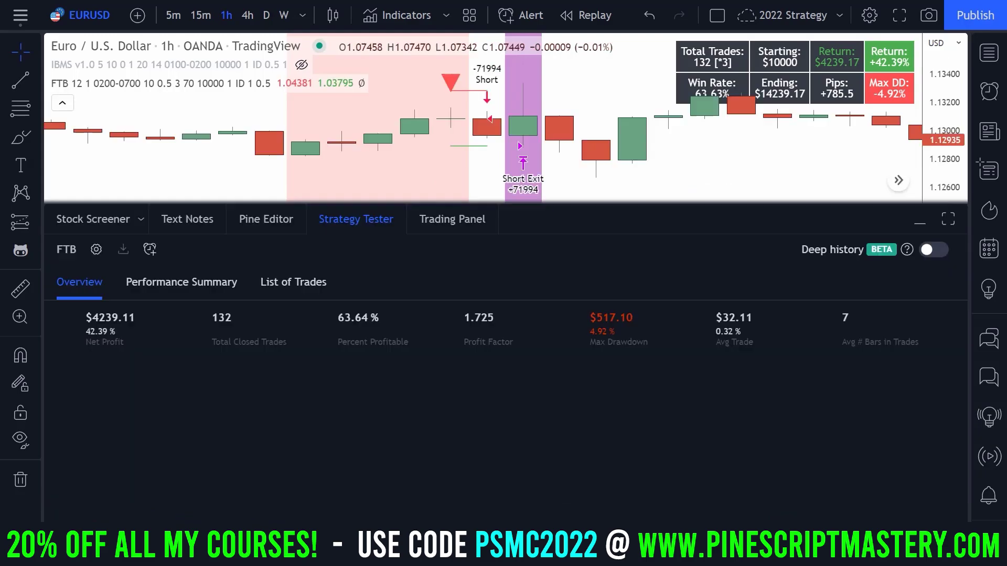
left_click(362, 220)
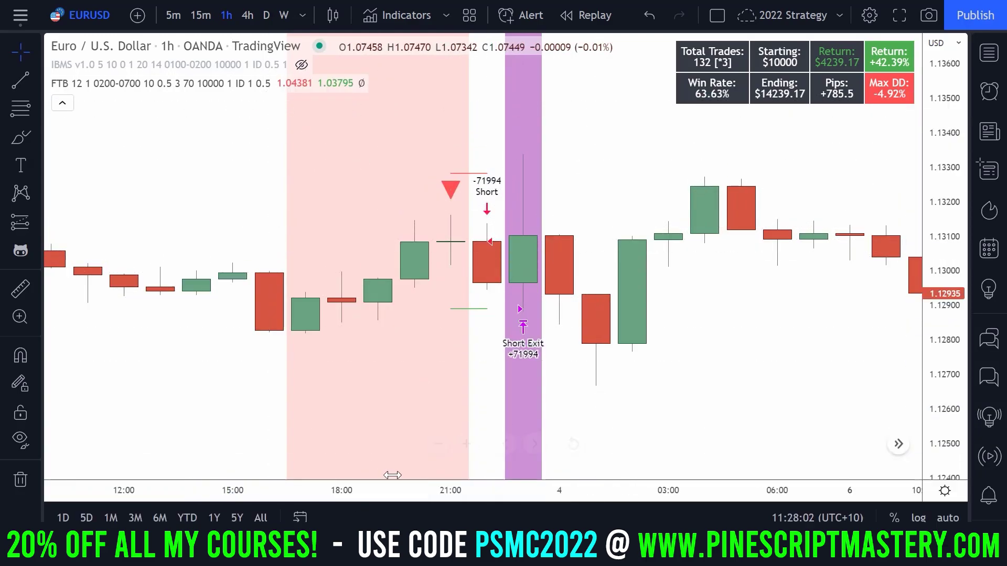
left_click_drag(715, 73, 731, 73)
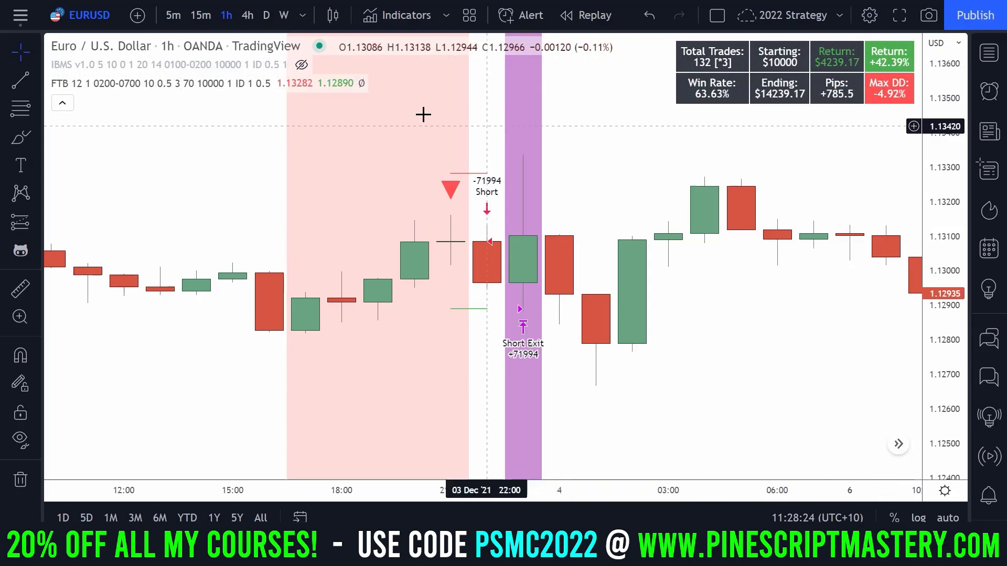
Examine the Use bar magnifier option in the FTB strategy's properties, underline it, and close the settings
double_click(450, 190)
scroll(527, 394, "down", 2)
left_click_drag(539, 491, 649, 492)
key("Escape")
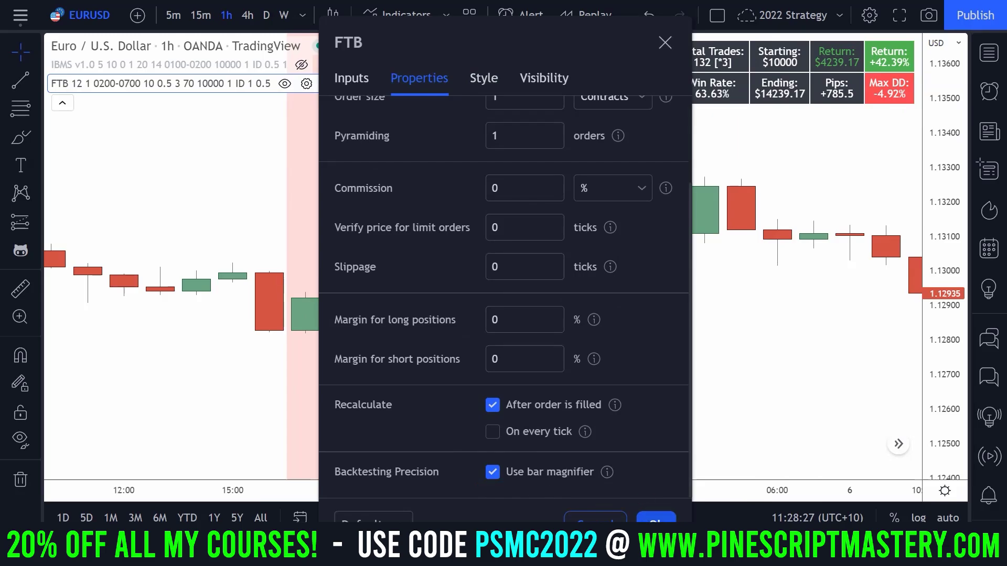
left_click(654, 517)
Zoom in on the purple-highlighted 23:00 candle, mark its high and low, and clear the markings
left_click_drag(526, 185, 680, 184)
scroll(677, 184, "up", 5)
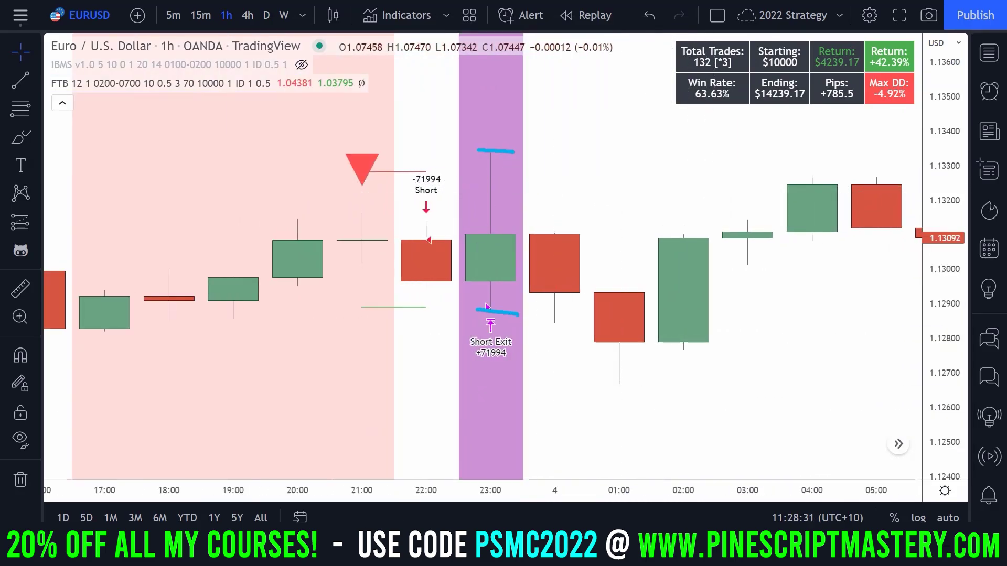
key("Escape")
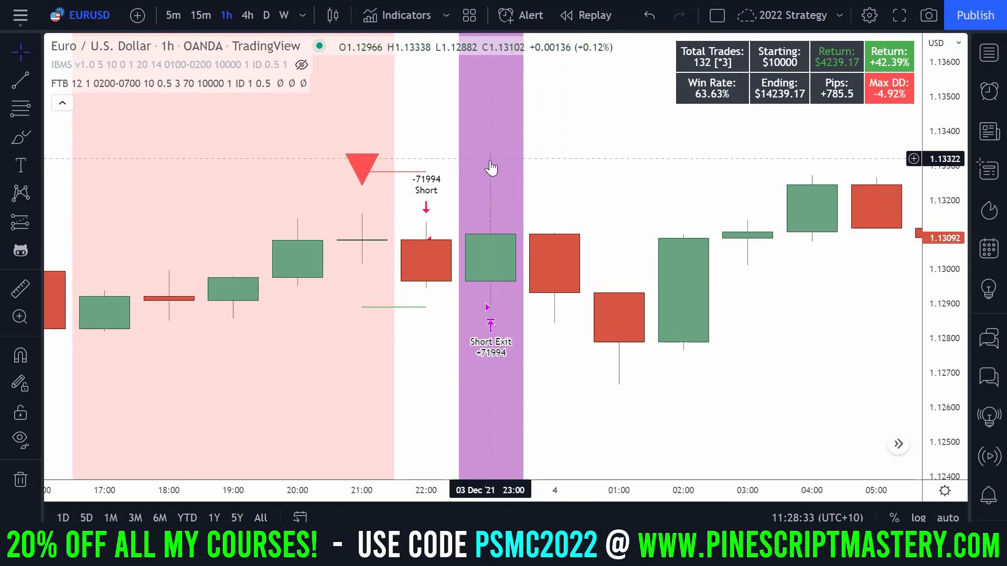
key("ctrl+shift+3")
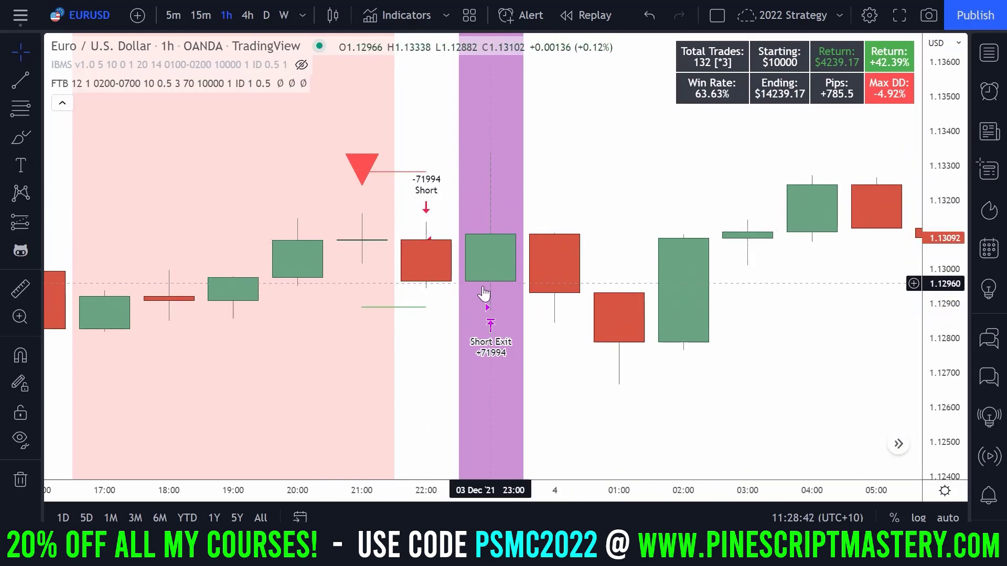
Toggle the FTB strategy's visibility off and on, review its bar magnifier property, cancel the settings, and collapse the Strategy Tester
left_click(284, 83)
left_click(285, 84)
left_click(306, 84)
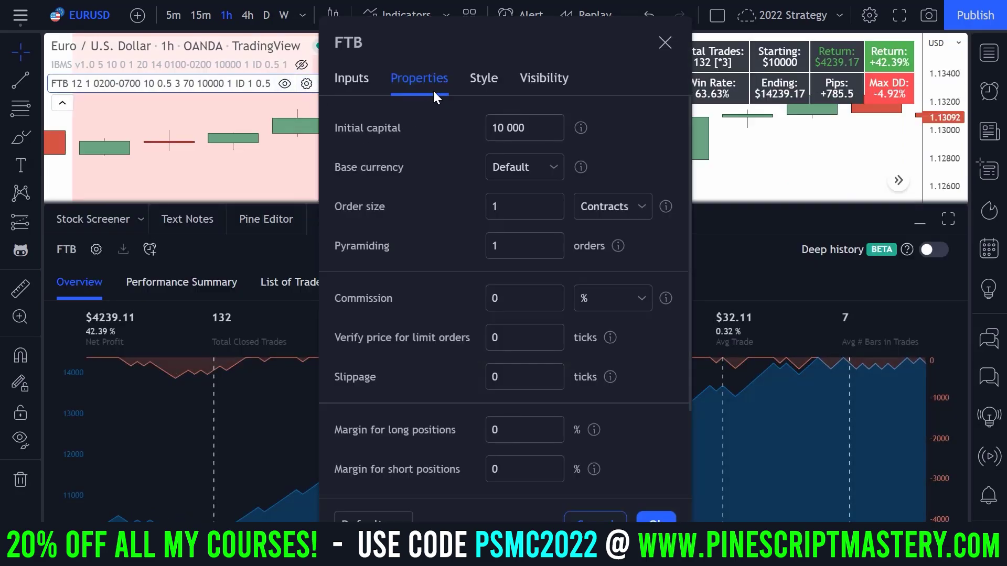
scroll(461, 350, "down", 3)
left_click(594, 518)
left_click(364, 230)
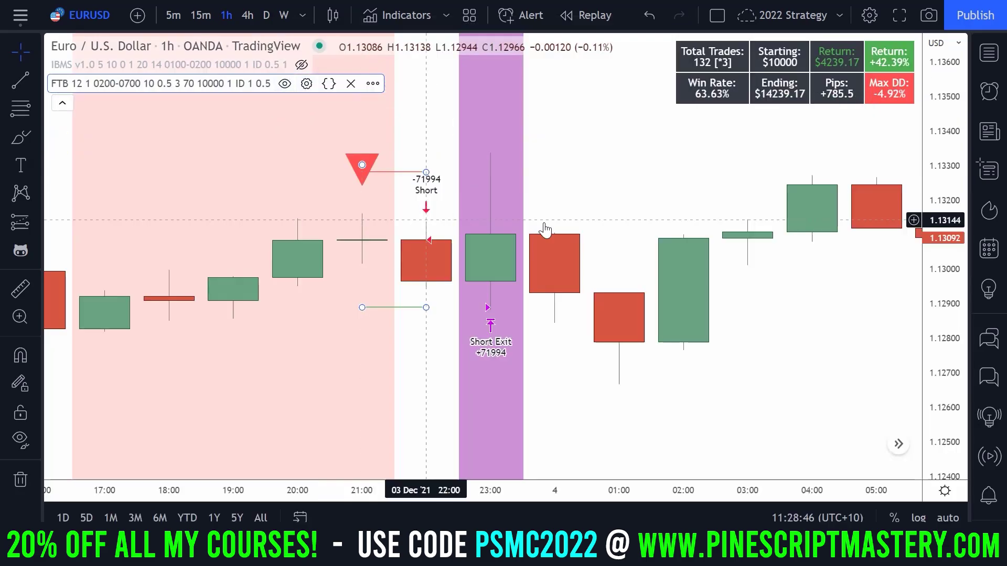
Sketch the possible price paths to the target and through the stop within the highlighted 23:00 candle, and clear the sketches
left_click_drag(712, 180, 796, 183)
scroll(719, 189, "up", 1)
key("ctrl+shift+3")
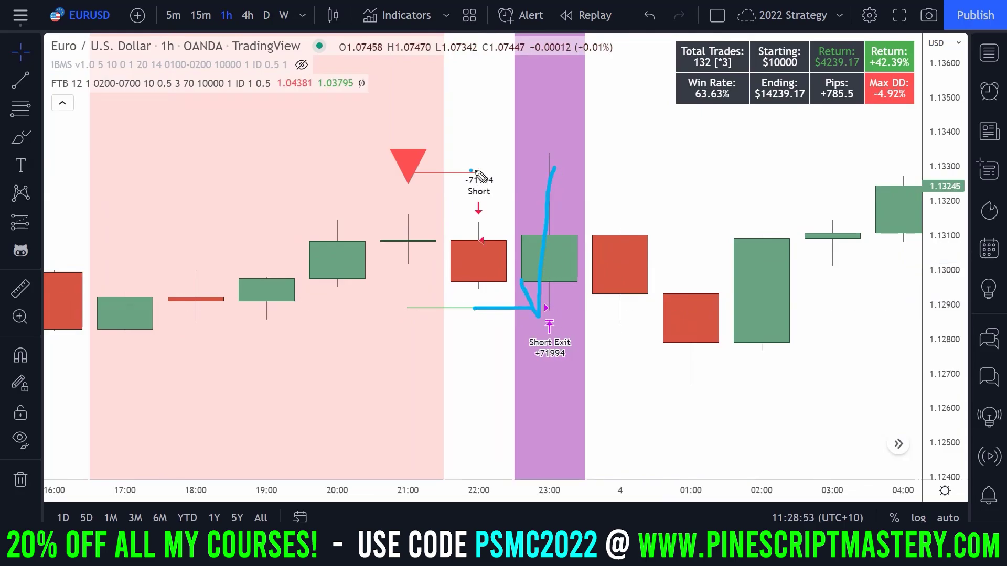
key("Escape")
key("ctrl+shift+3")
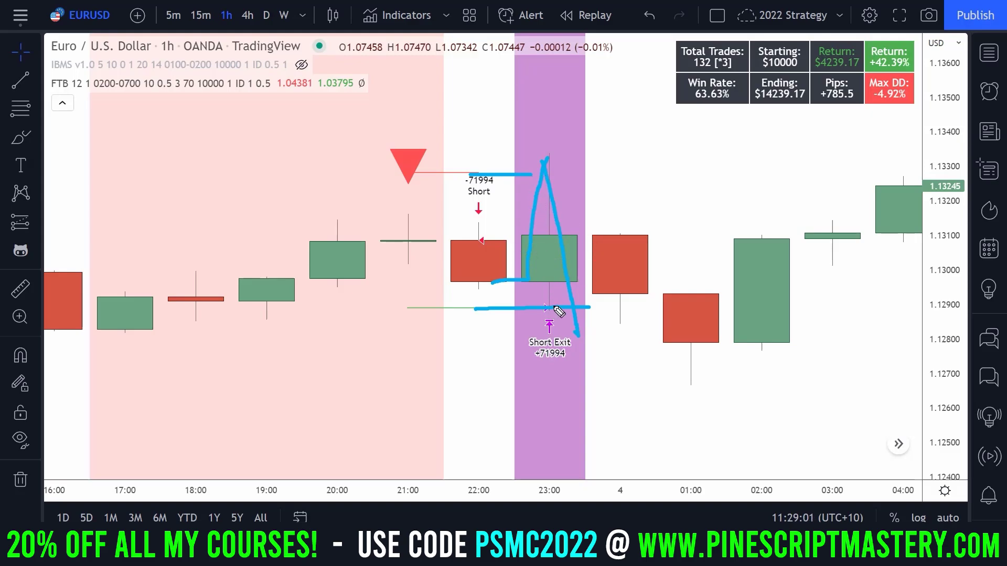
key("Escape")
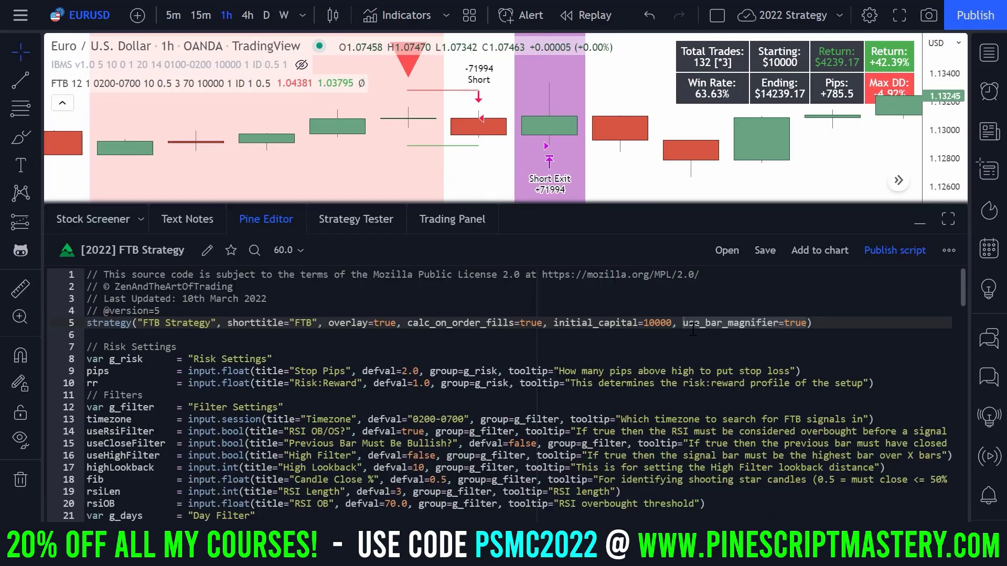
Highlight use_bar_magnifier=true in the FTB script's strategy declaration and collapse the Pine Editor
left_click_drag(685, 328, 805, 325)
left_click(284, 223)
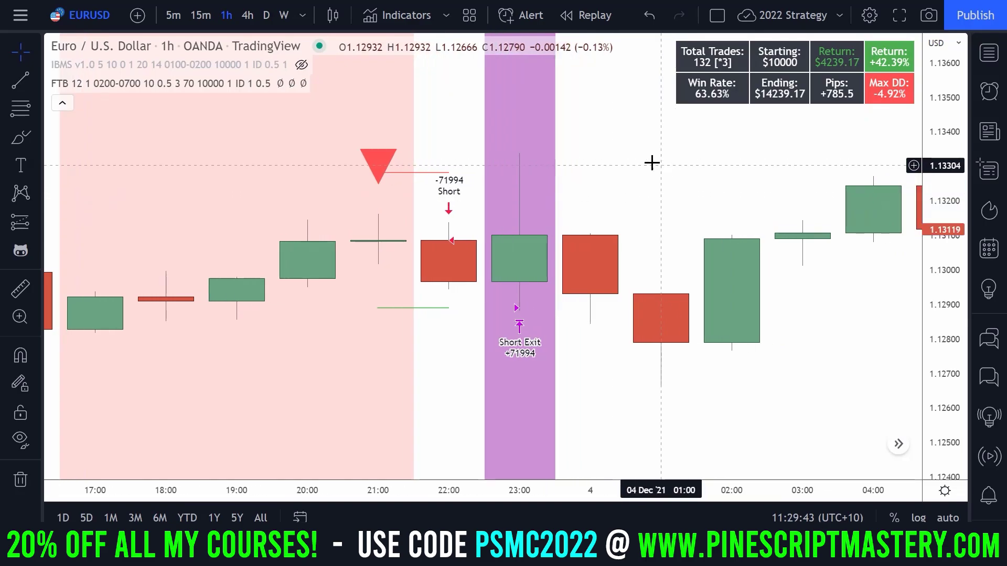
Reset the chart view, hide the FTB strategy, and show the IBMS v1.0 strategy in its place
right_click(606, 149)
left_click(646, 147)
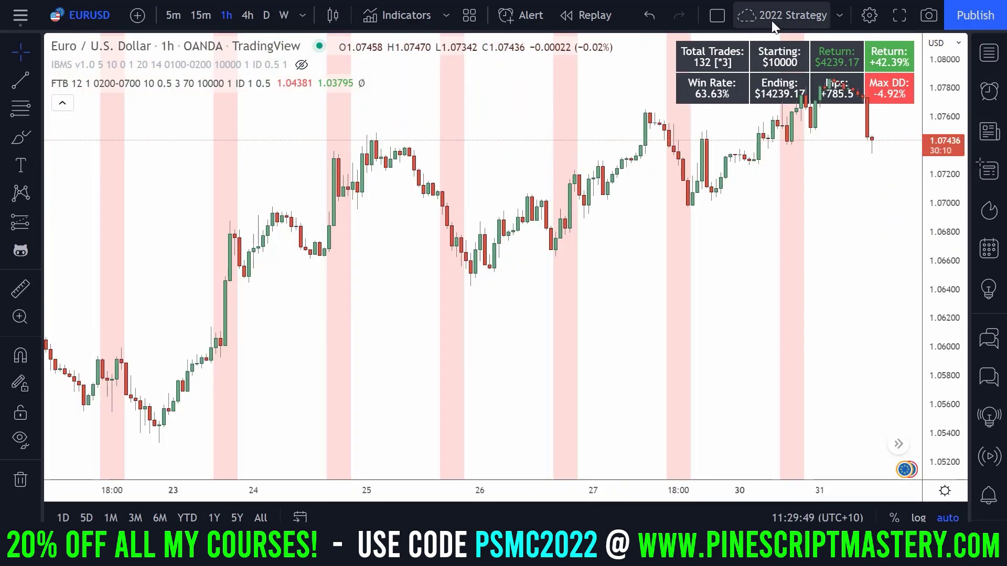
scroll(472, 191, "right", 5)
left_click(285, 82)
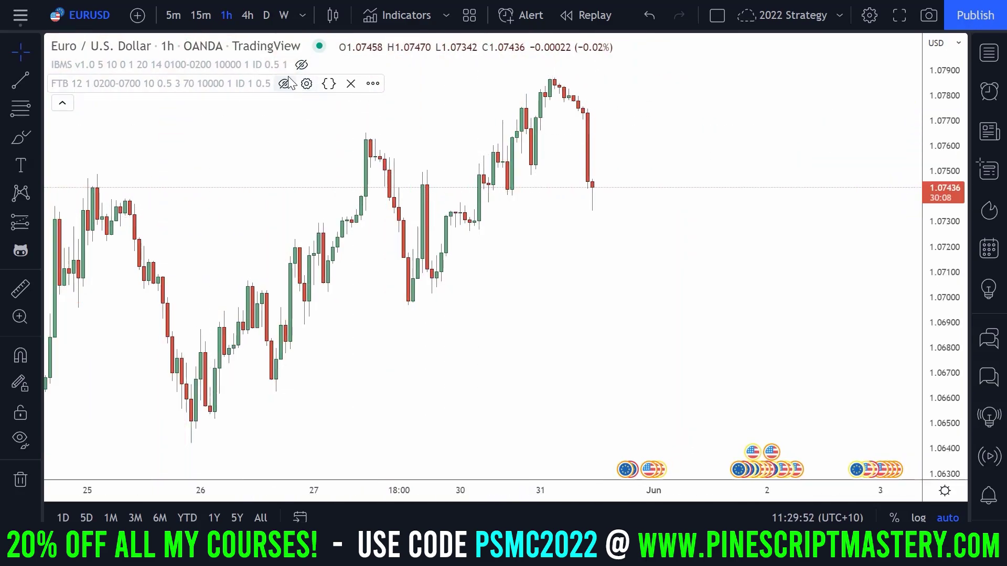
left_click(302, 64)
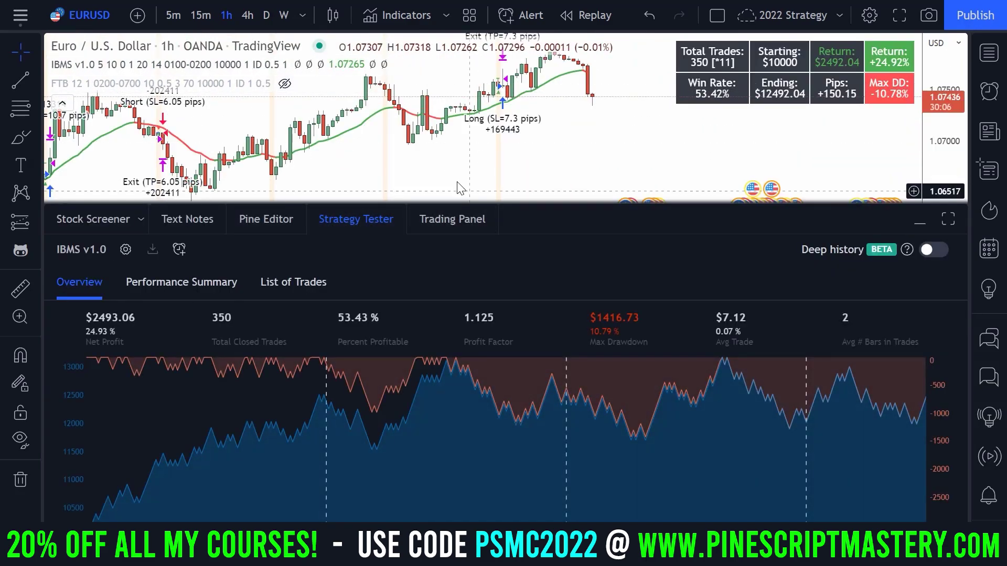
left_click(356, 220)
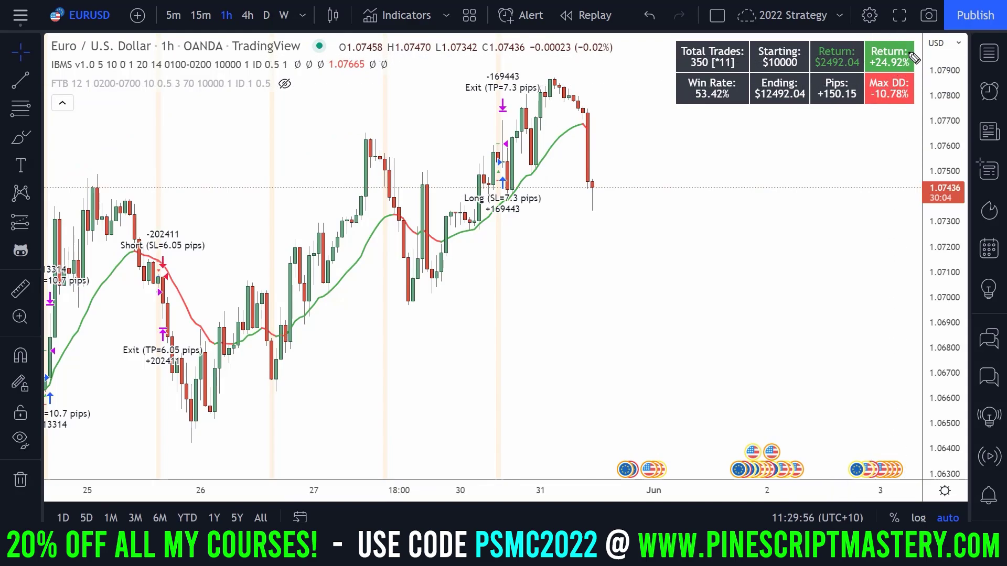
Circle the Return figure and underline the total trades count in the IBMS v1.0 results table
left_click_drag(912, 58, 907, 48)
left_click_drag(673, 67, 709, 65)
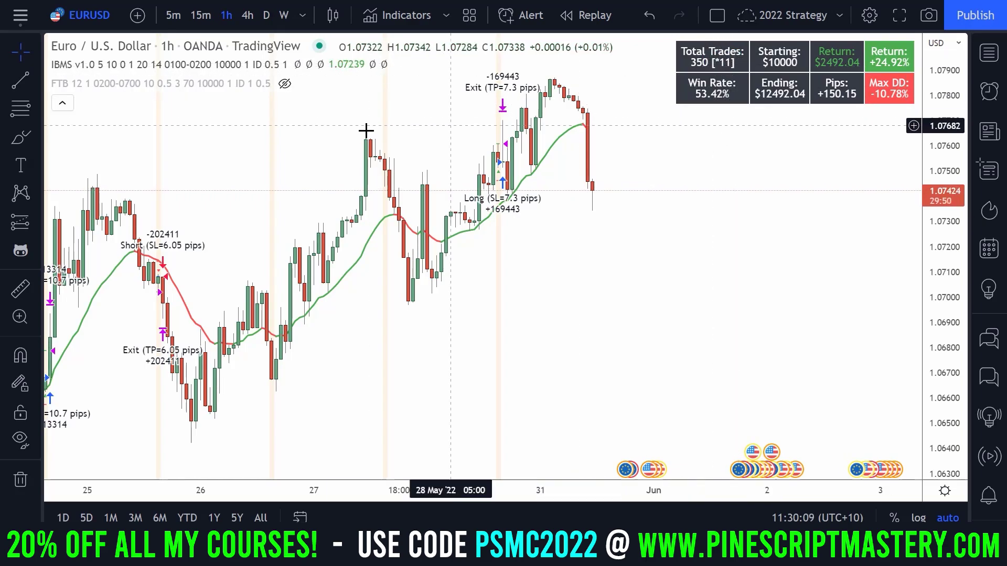
Enable Use bar magnifier in the IBMS v1.0 strategy's properties beside the results table and accept the settings
left_click(319, 65)
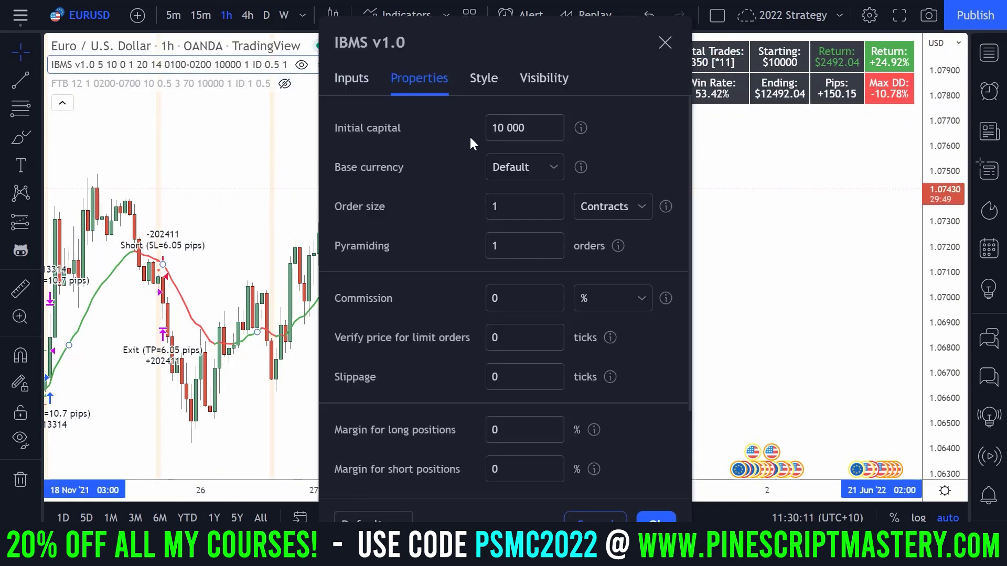
scroll(456, 210, "down", 2)
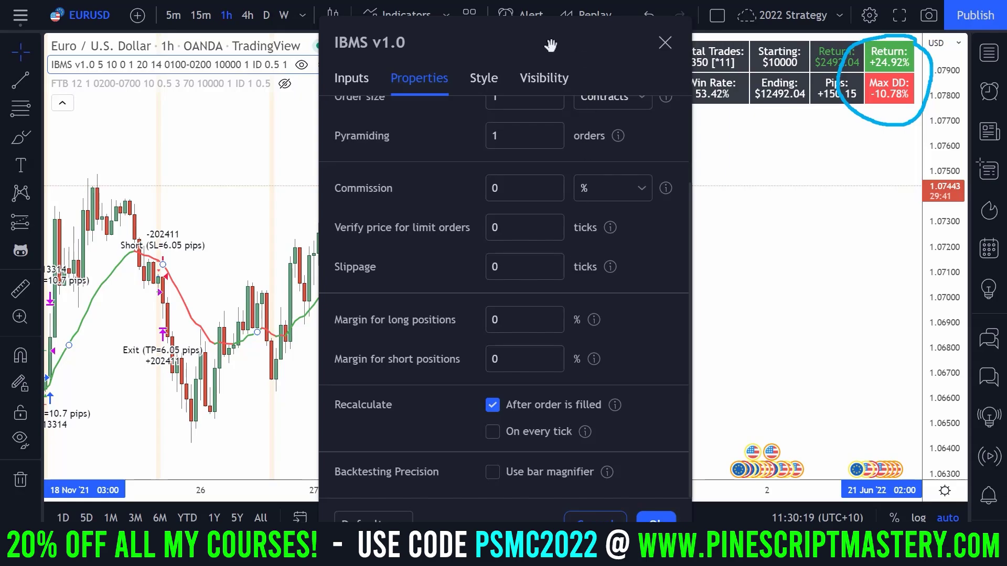
left_click_drag(550, 46, 484, 50)
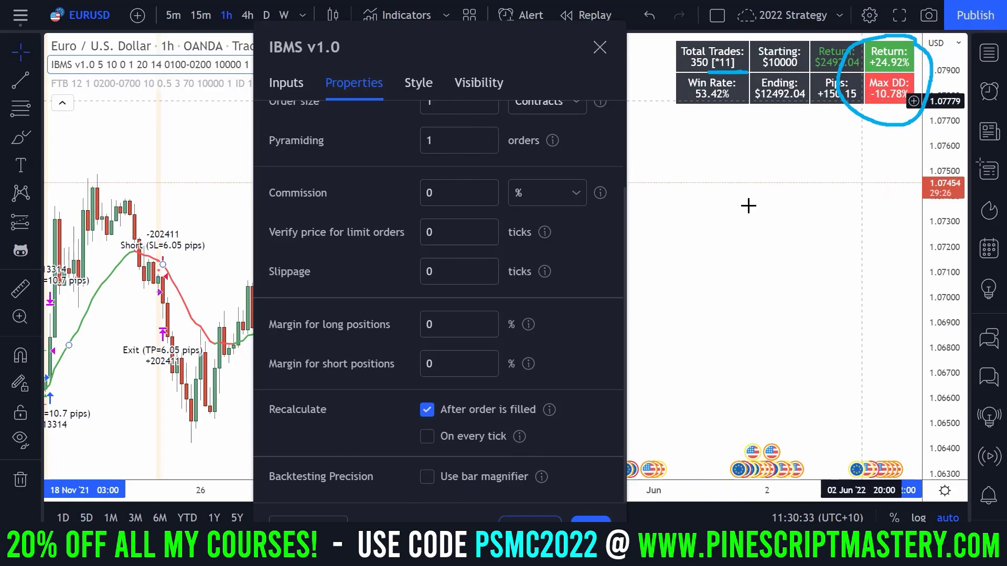
left_click(428, 477)
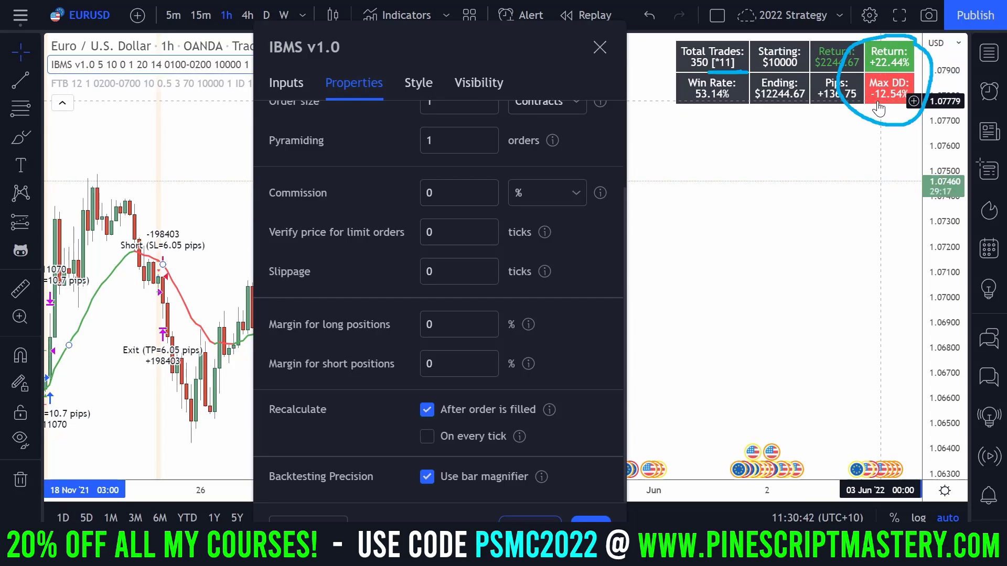
left_click(426, 477)
left_click(590, 520)
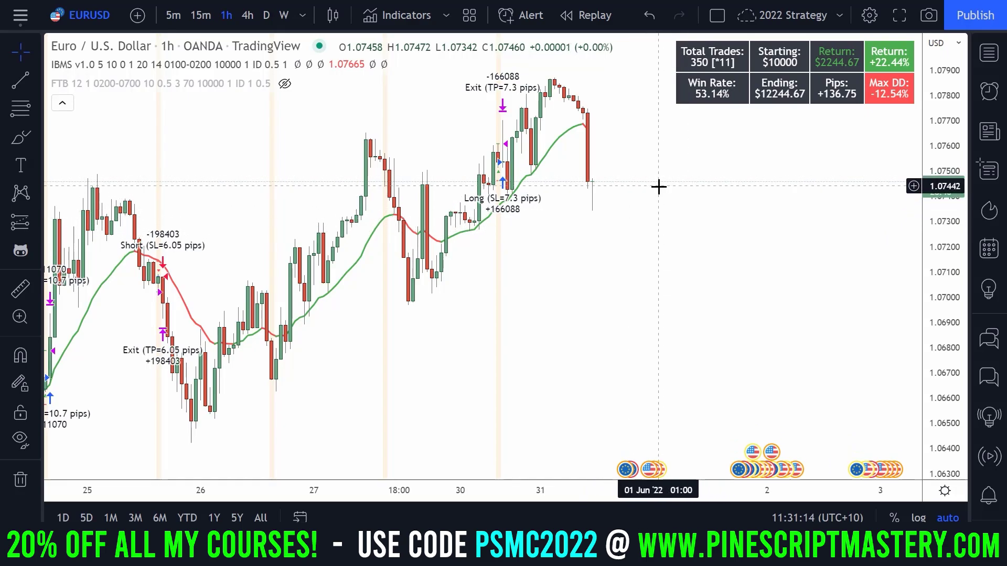
Add a horizontal line across the EURUSD chart at 1.07439
left_click_drag(645, 189, 694, 189)
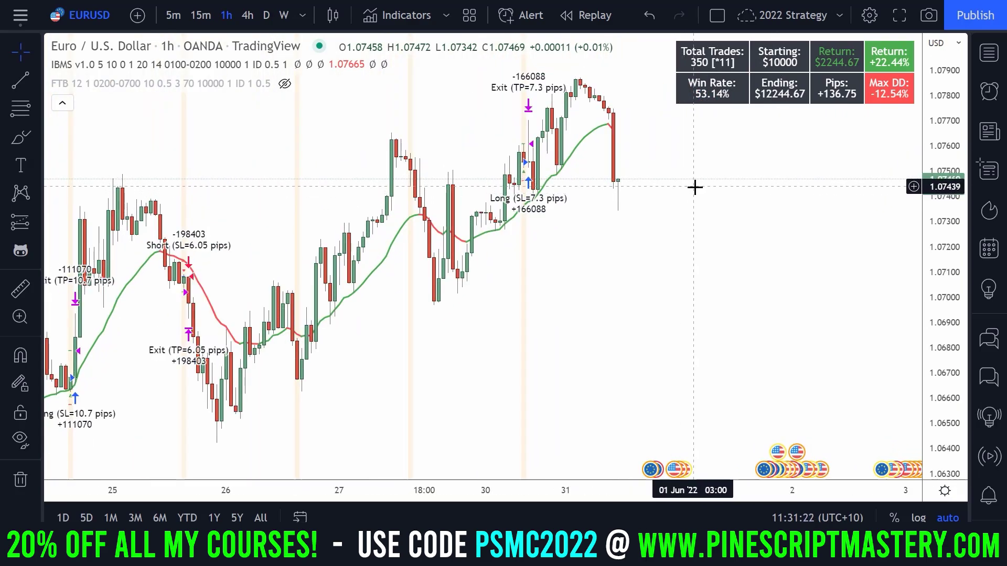
key("alt+h")
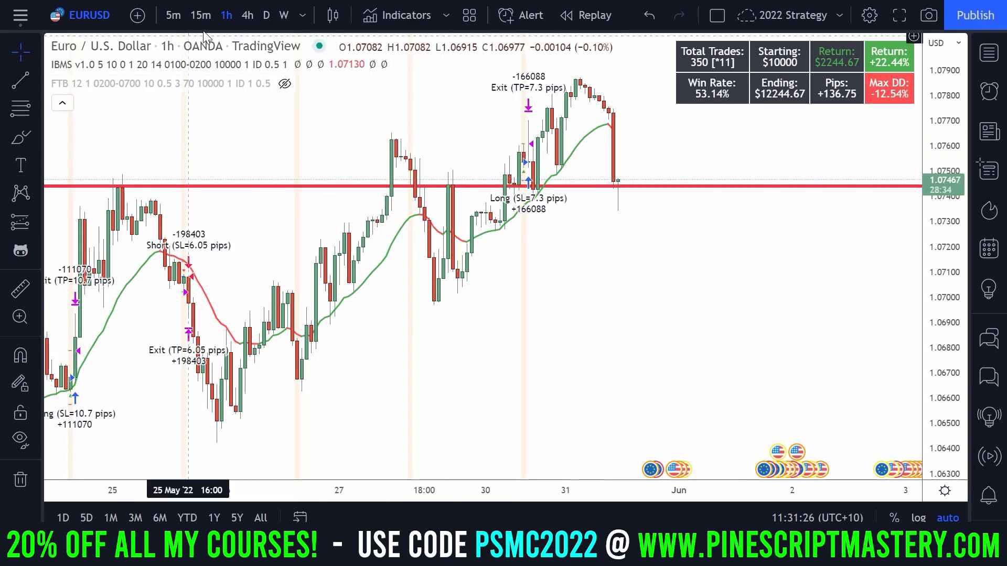
Compare the IBMS v1.0 results on the 15-minute and 5-minute timeframes, and return the chart to 1 hour
left_click(201, 15)
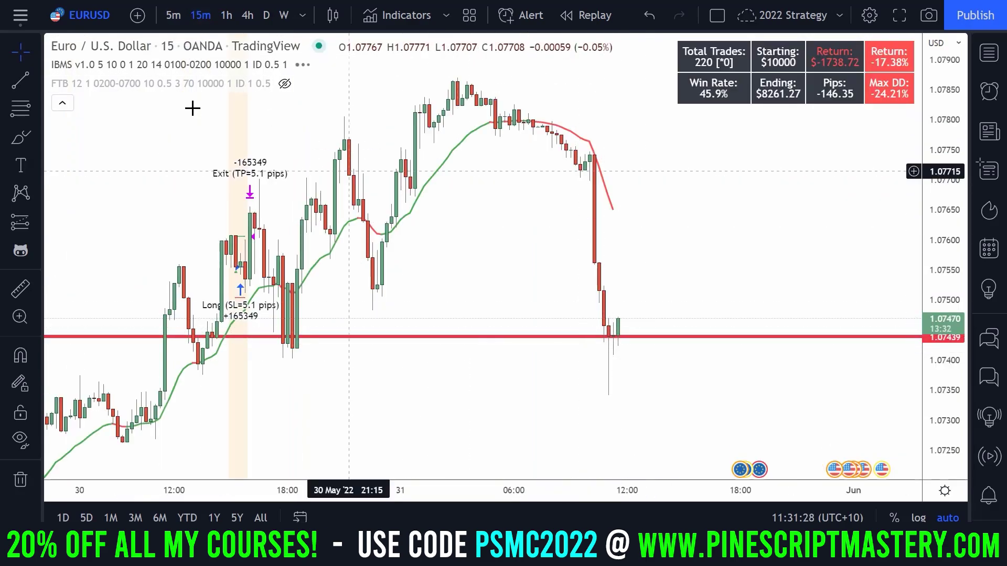
left_click(183, 17)
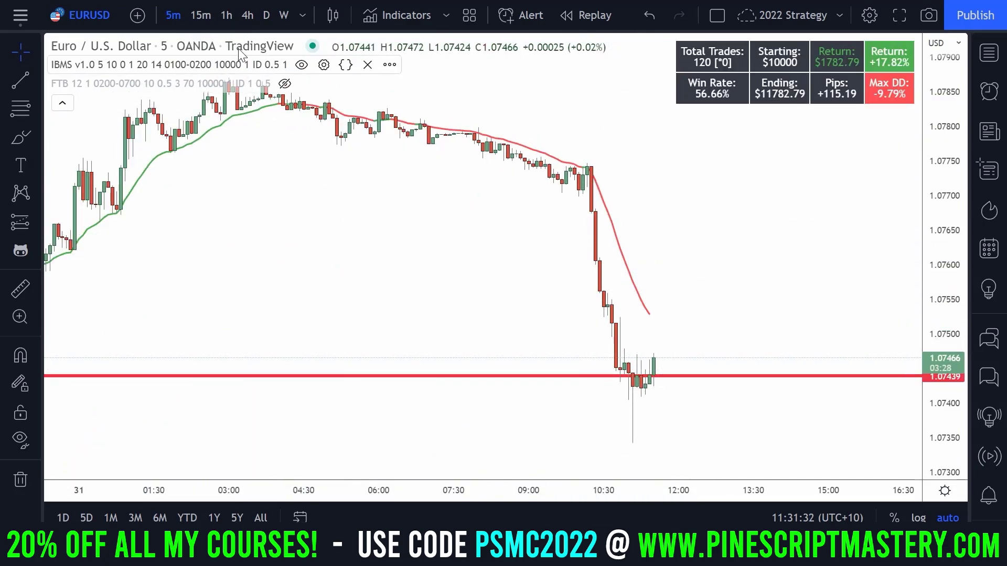
left_click(226, 15)
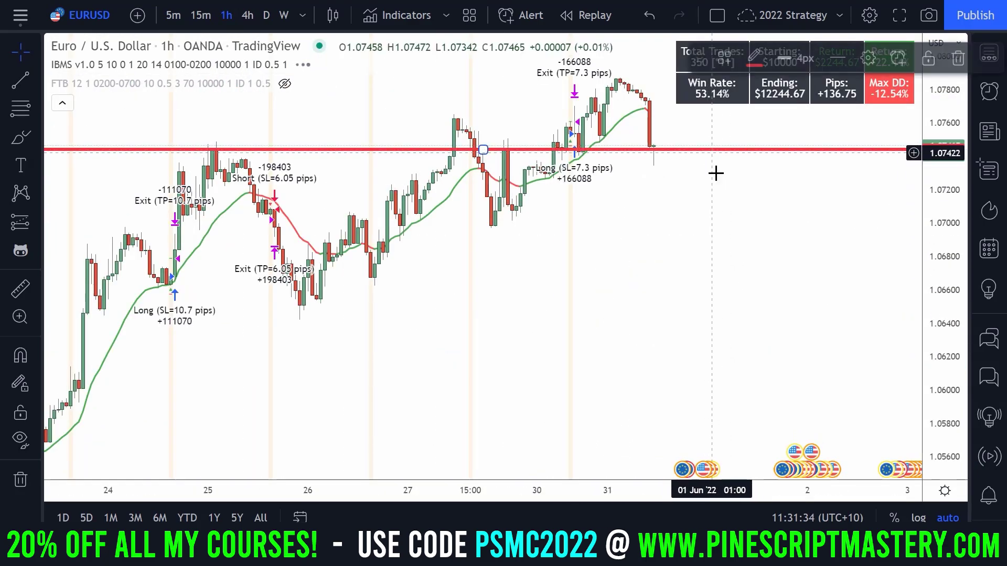